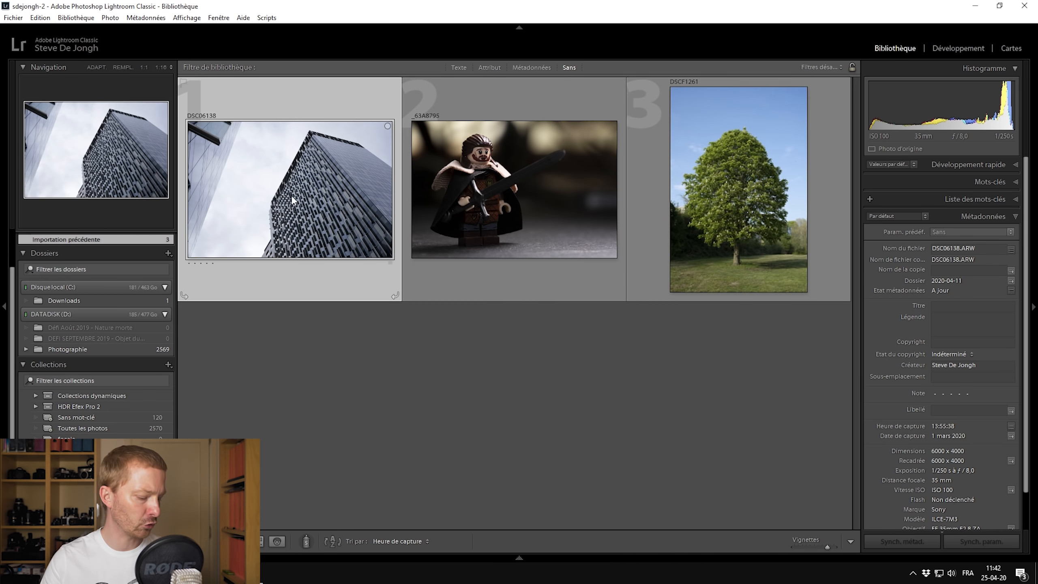
# - Open the building photo DSC06138 in Develop, check its profile list and open the profile browser
pyautogui.moveTo(293, 200)
pyautogui.press('d')
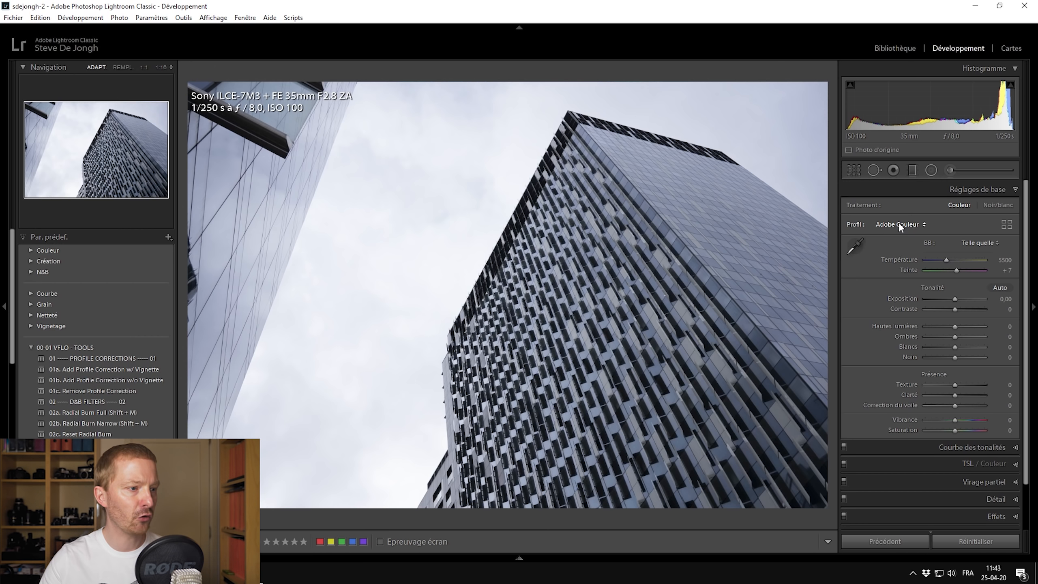
pyautogui.click(916, 224)
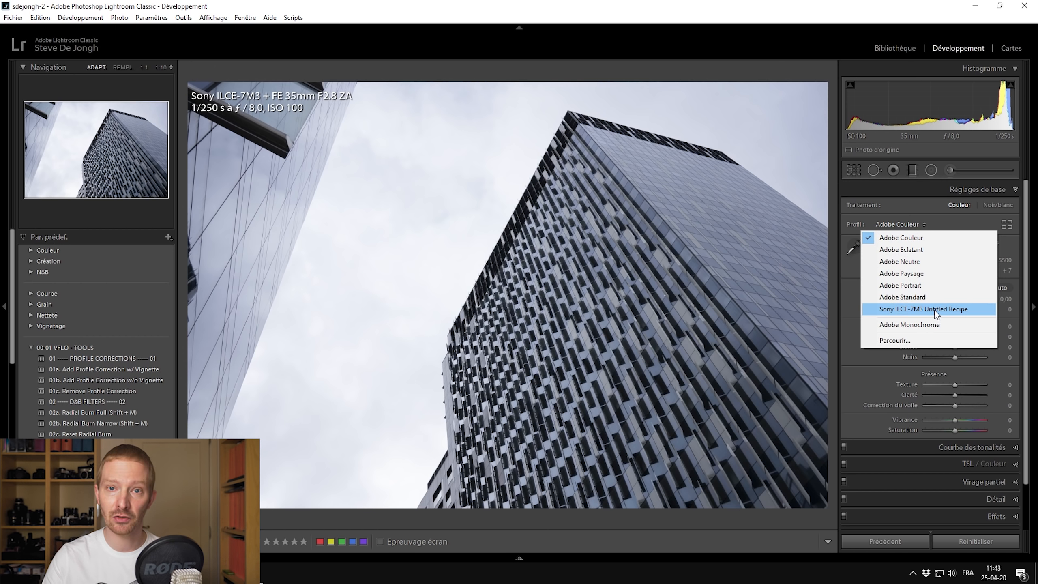
pyautogui.click(970, 220)
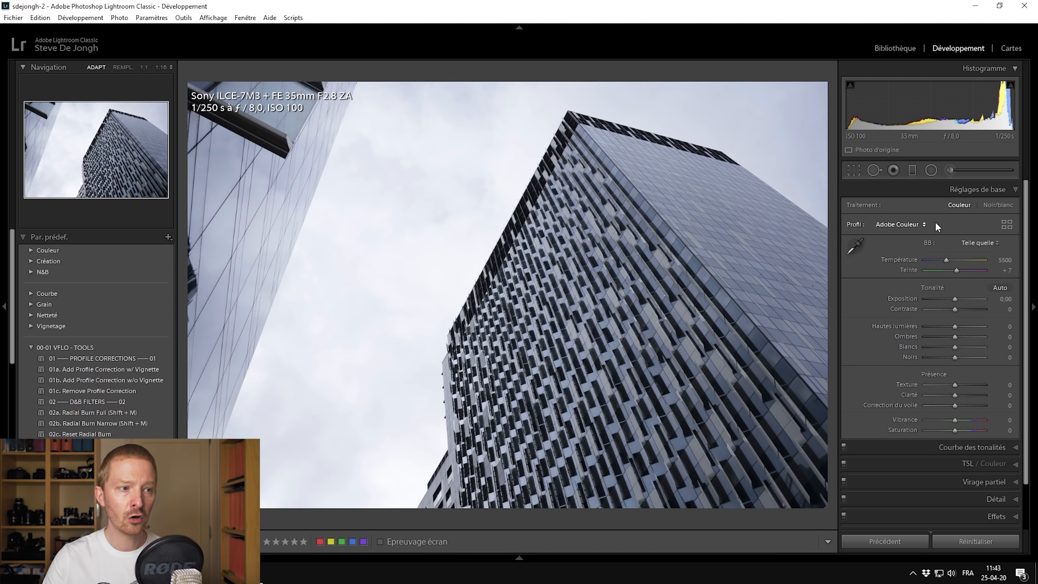
pyautogui.click(1008, 225)
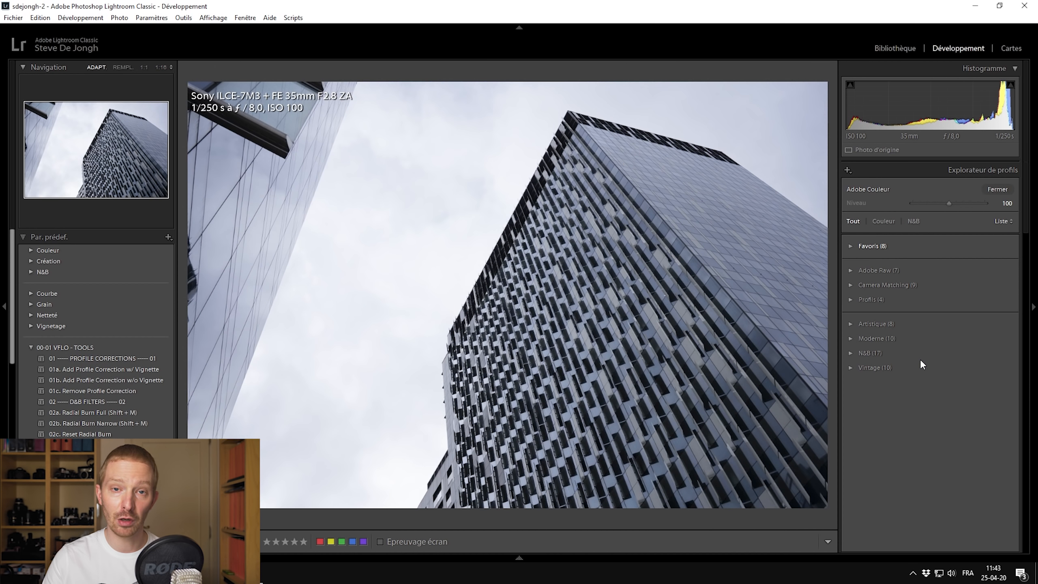
# - Review which profile groups are enabled in the profile management dialog and save the selection
pyautogui.rightClick(955, 247)
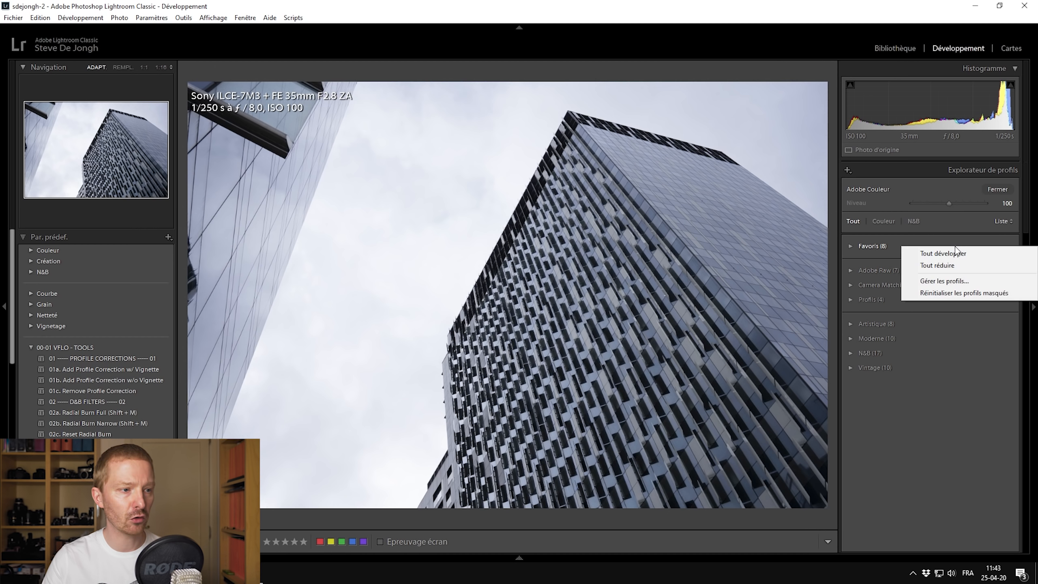
pyautogui.click(951, 282)
pyautogui.moveTo(742, 242); pyautogui.dragTo(799, 133)
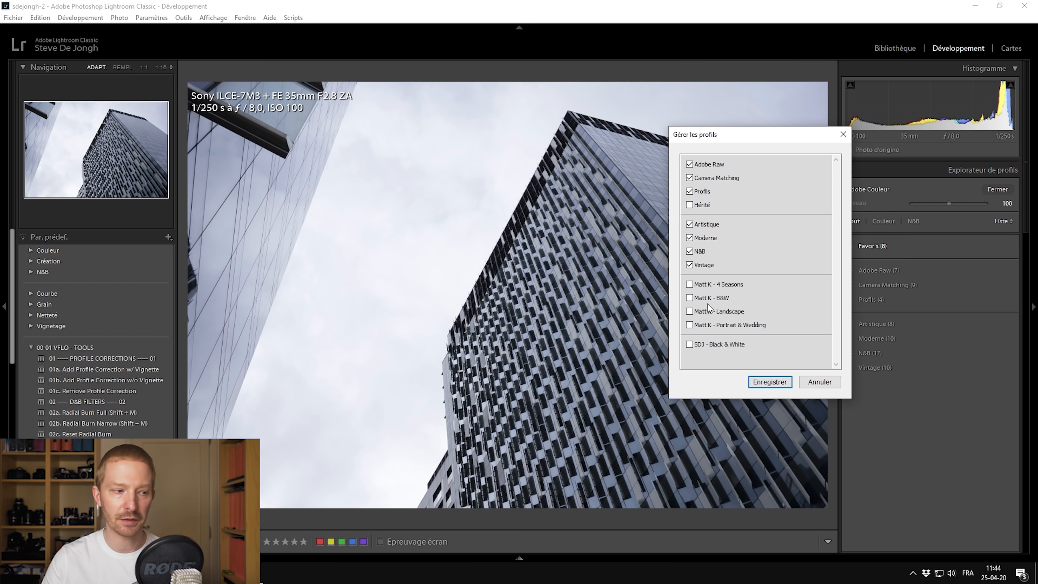
pyautogui.click(782, 383)
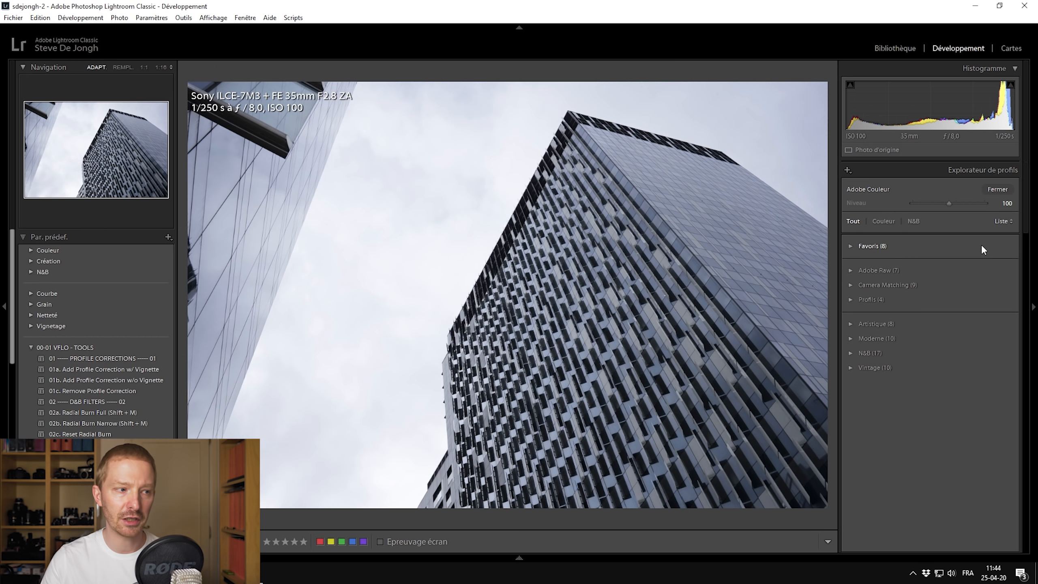
# - Browse the favourite and Camera Matching profiles, trying Appareil photo Effacer and Appareil photo Monochrome on the building photo
pyautogui.click(851, 245)
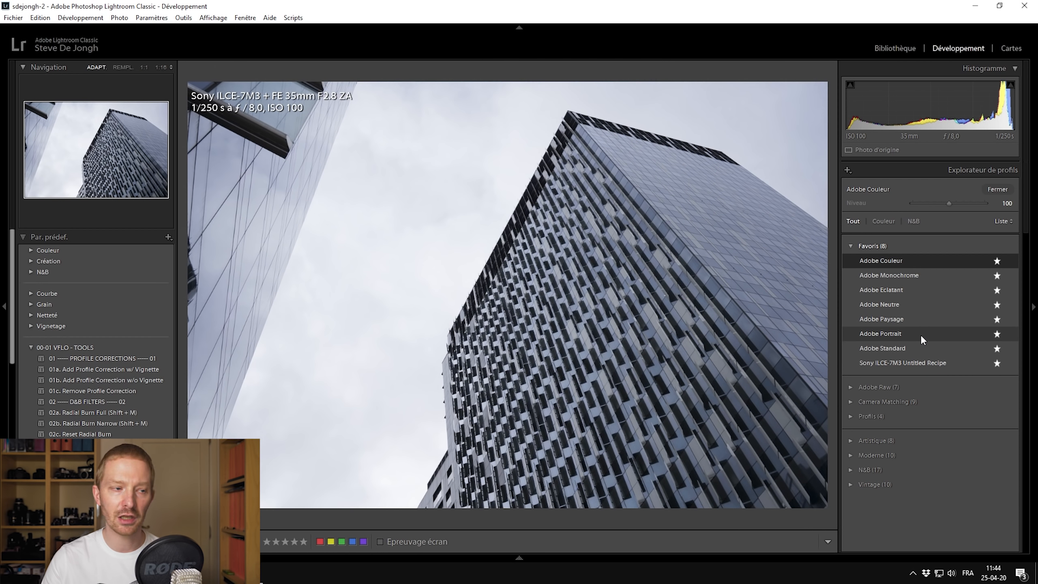
pyautogui.click(851, 246)
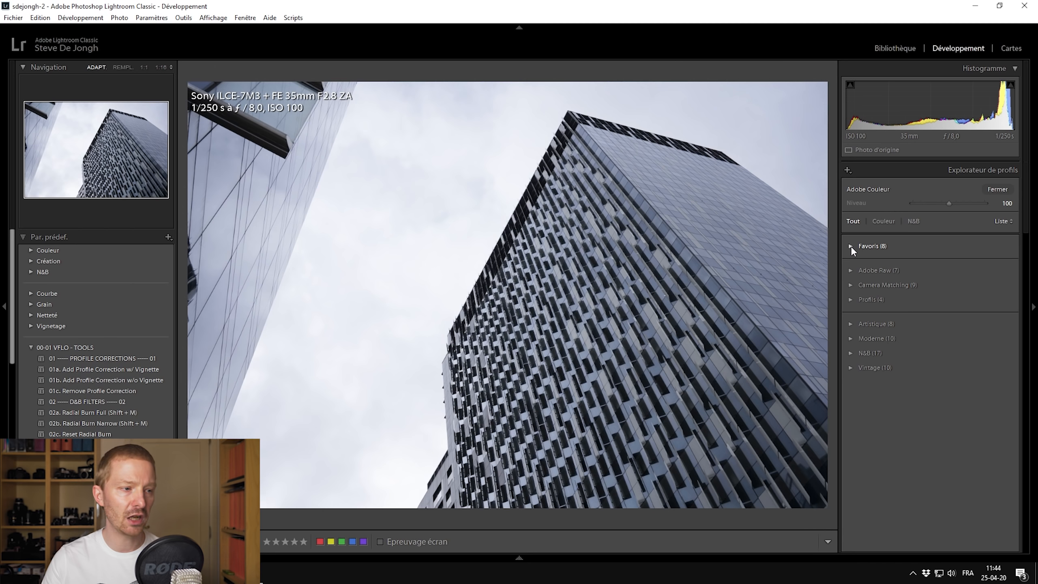
pyautogui.click(849, 284)
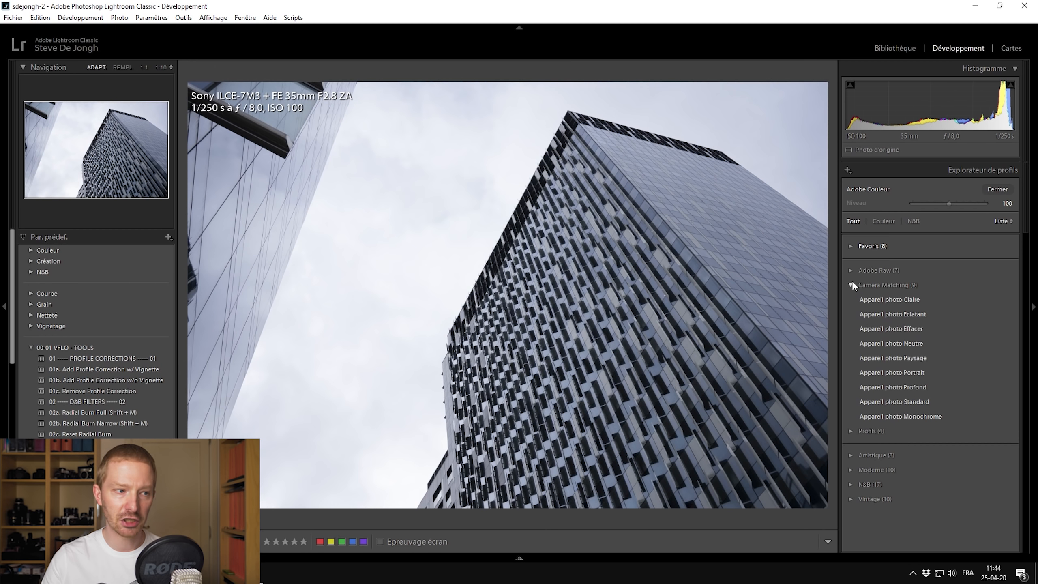
pyautogui.click(891, 329)
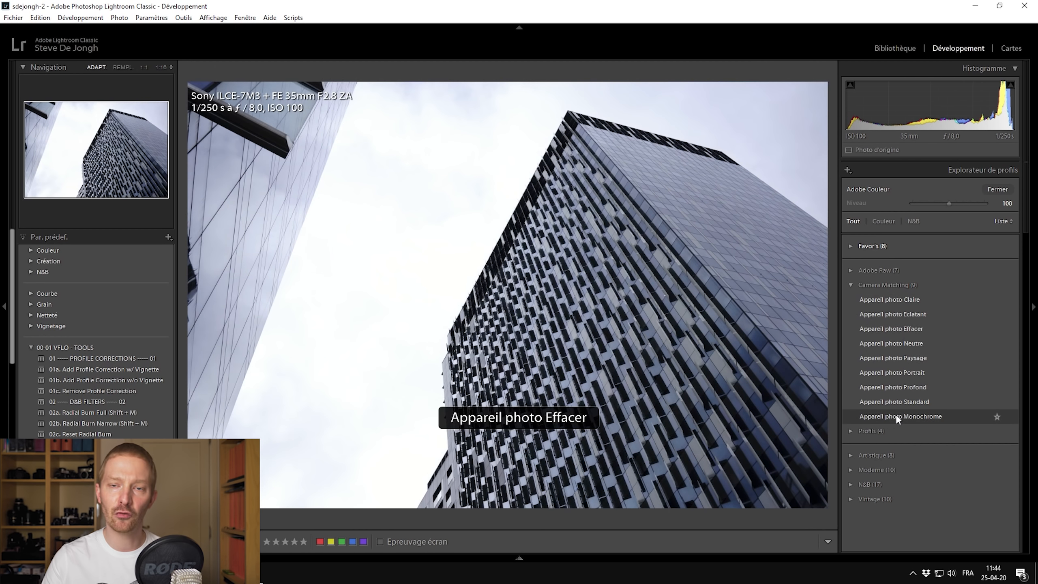
pyautogui.click(896, 416)
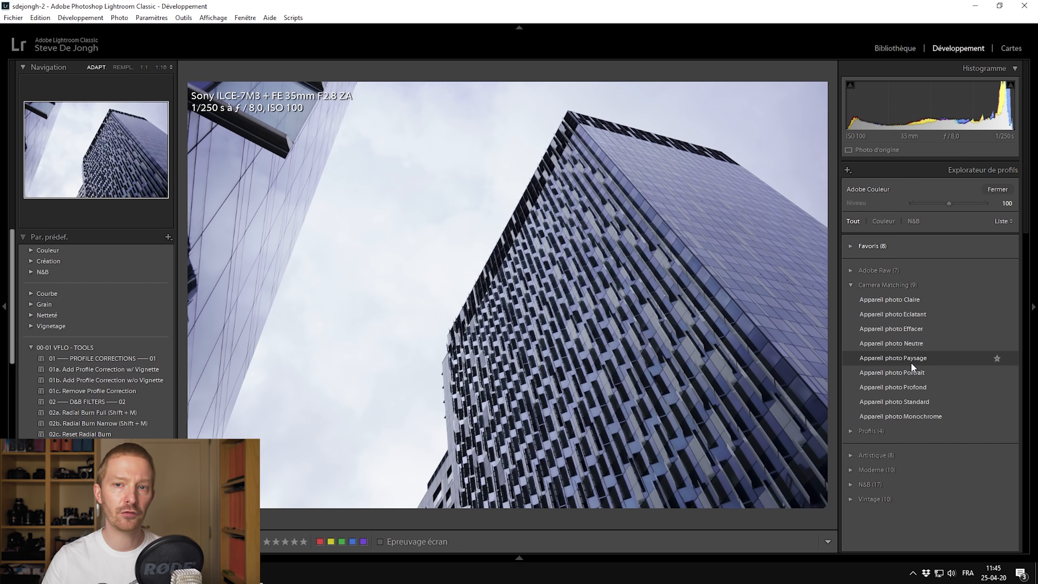
# - Switch to the tree photo DSCF1261 in Develop and show its Camera Matching profiles in the profile browser
pyautogui.press('g')
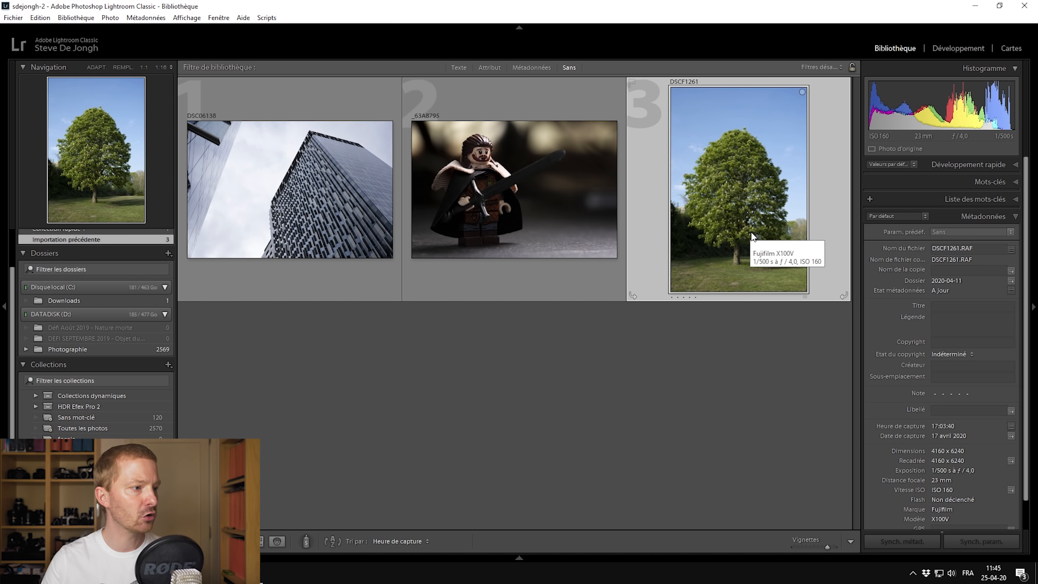
pyautogui.press('d')
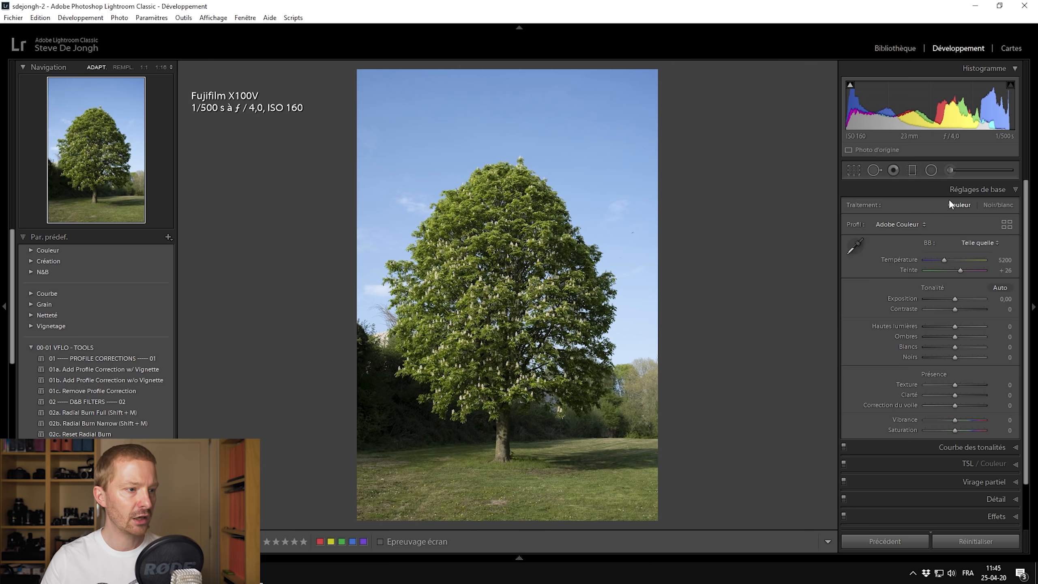
pyautogui.click(1006, 225)
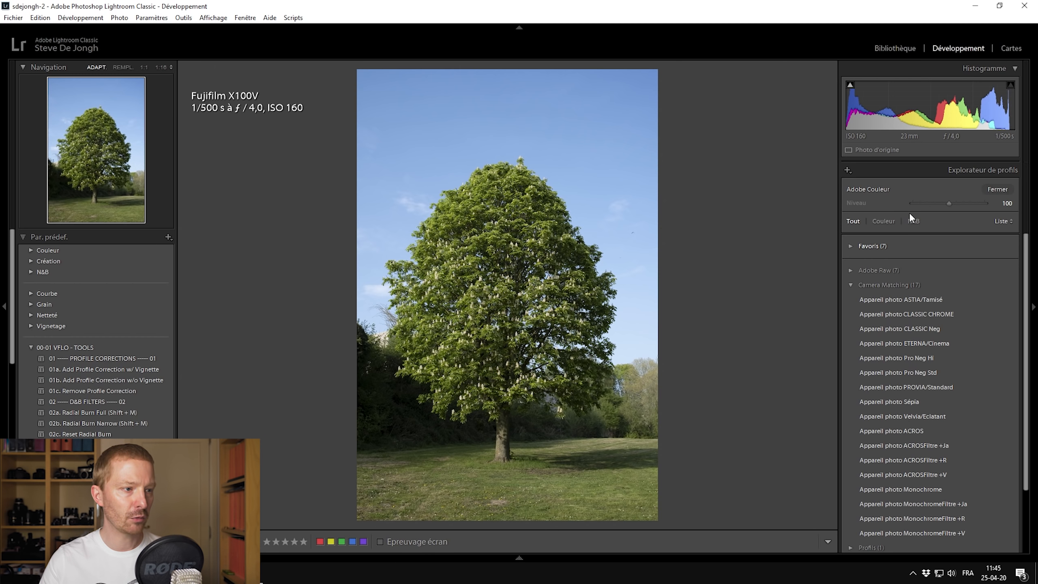
pyautogui.click(1001, 190)
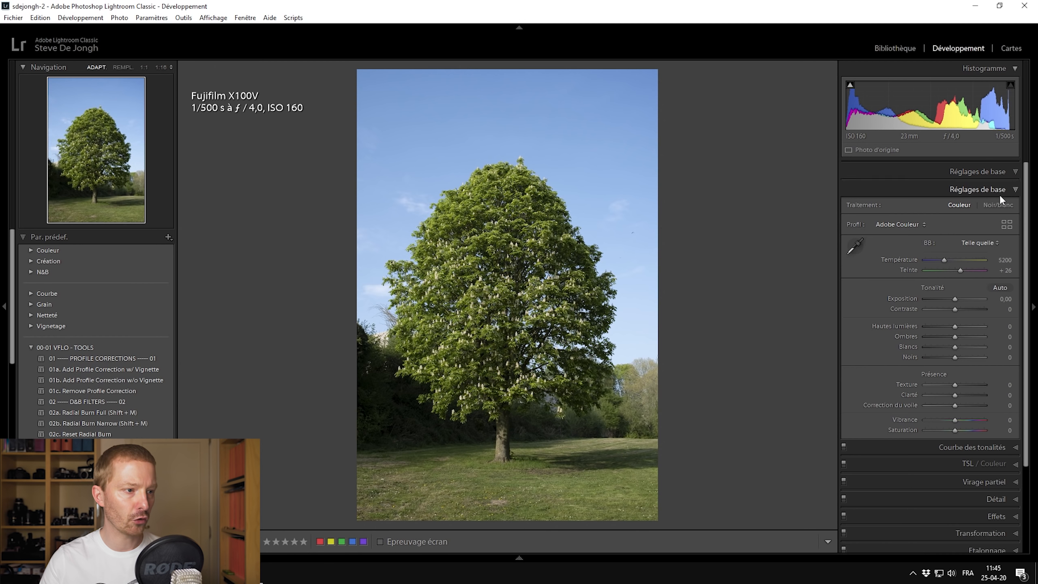
pyautogui.click(1008, 225)
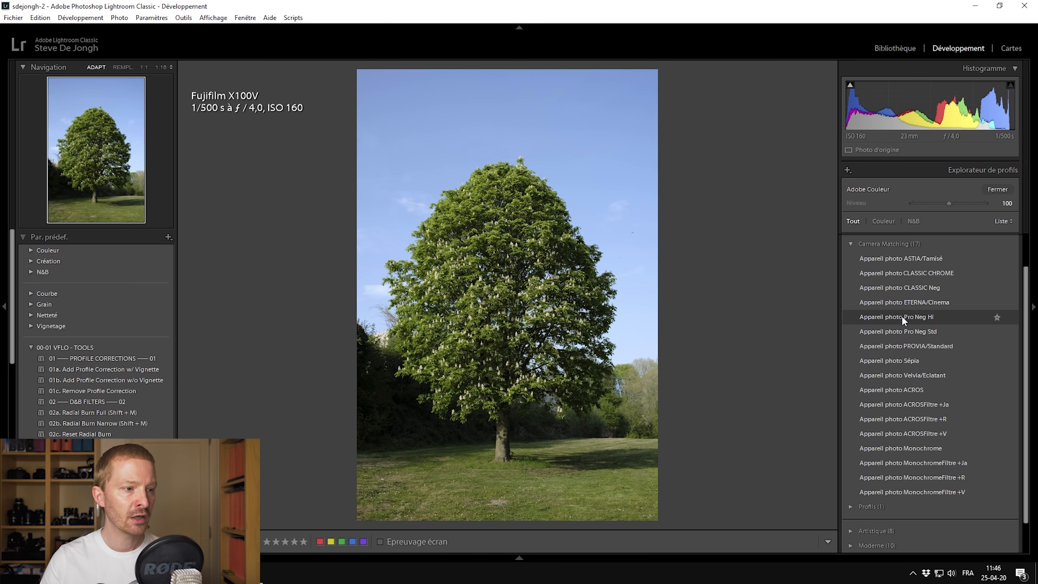
# - Apply the Appareil photo CLASSIC Neg profile to the tree photo, compare it with the before view and close the profile browser
pyautogui.click(910, 301)
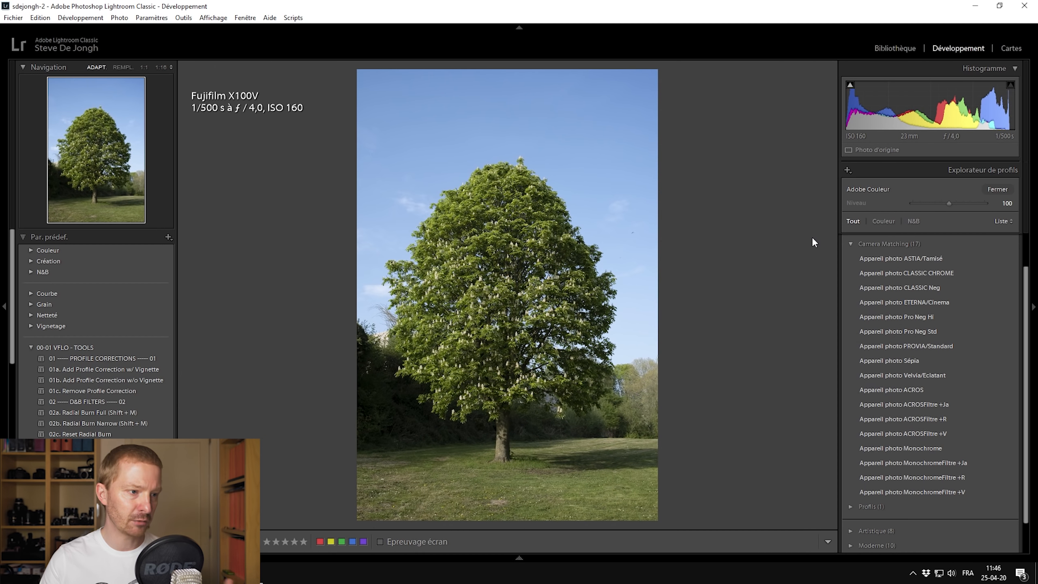
pyautogui.click(917, 289)
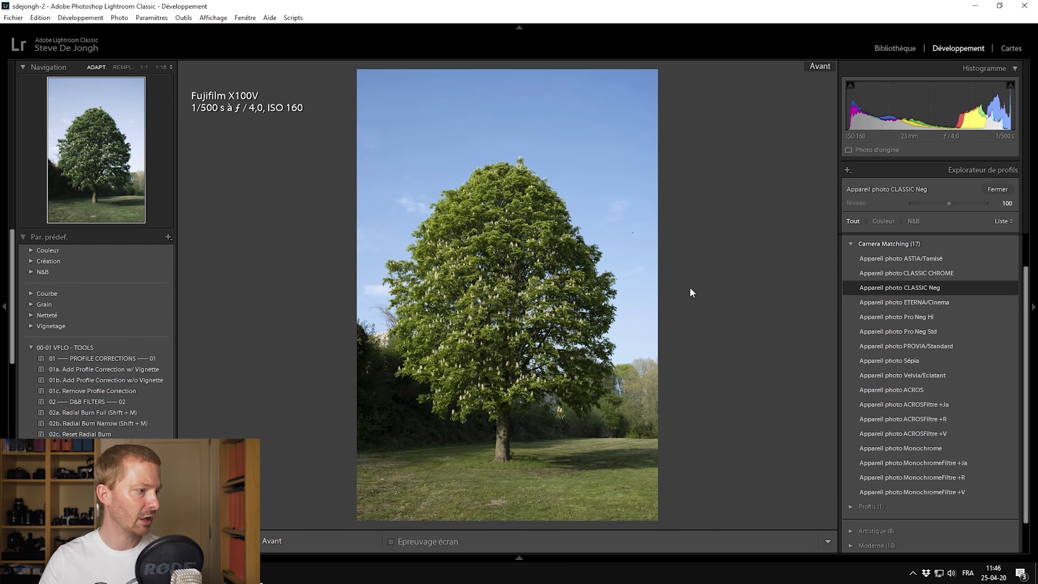
pyautogui.press('\\')
pyautogui.press('\\')
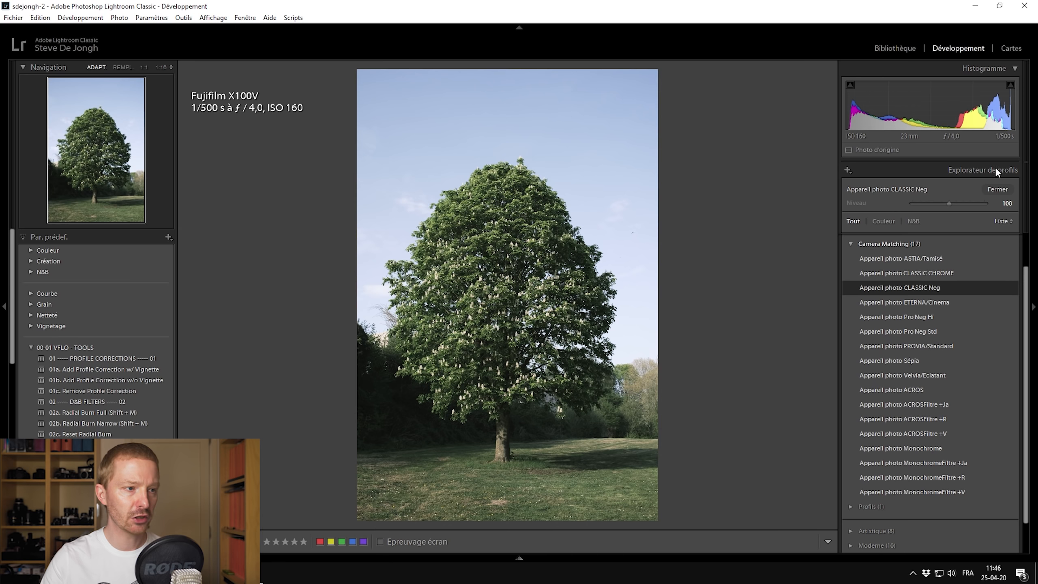
pyautogui.click(1004, 188)
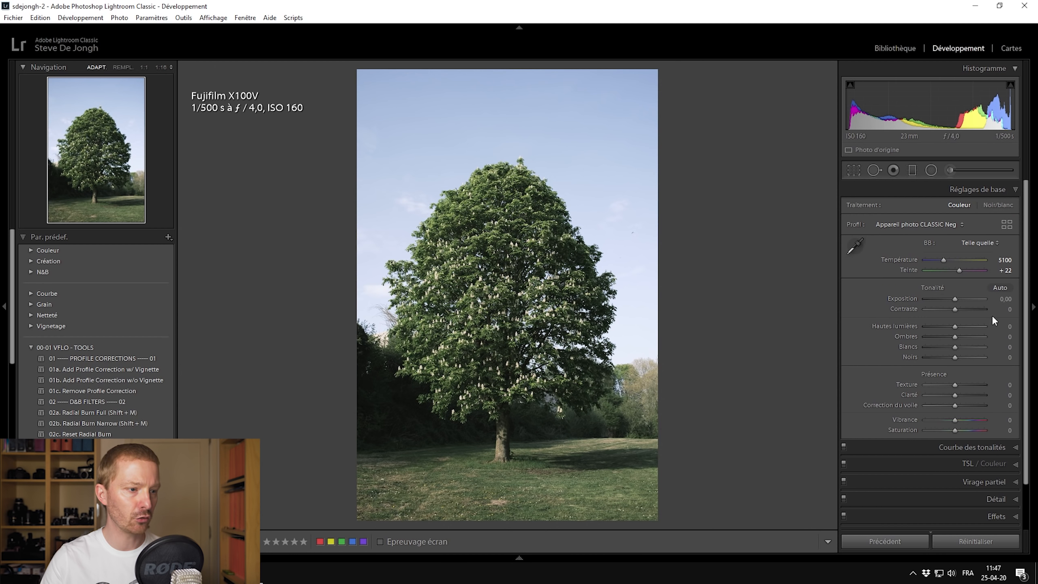
# - Set the tree photo's exposure to -0.36, shadows to +35 and blacks to +29
pyautogui.moveTo(960, 298); pyautogui.dragTo(955, 298)
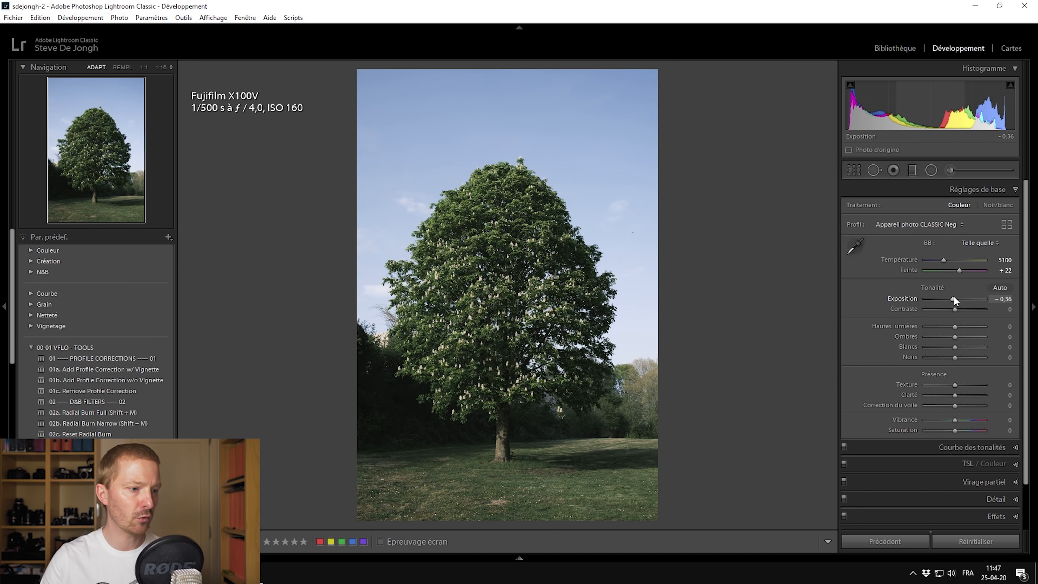
pyautogui.moveTo(956, 335); pyautogui.dragTo(965, 355)
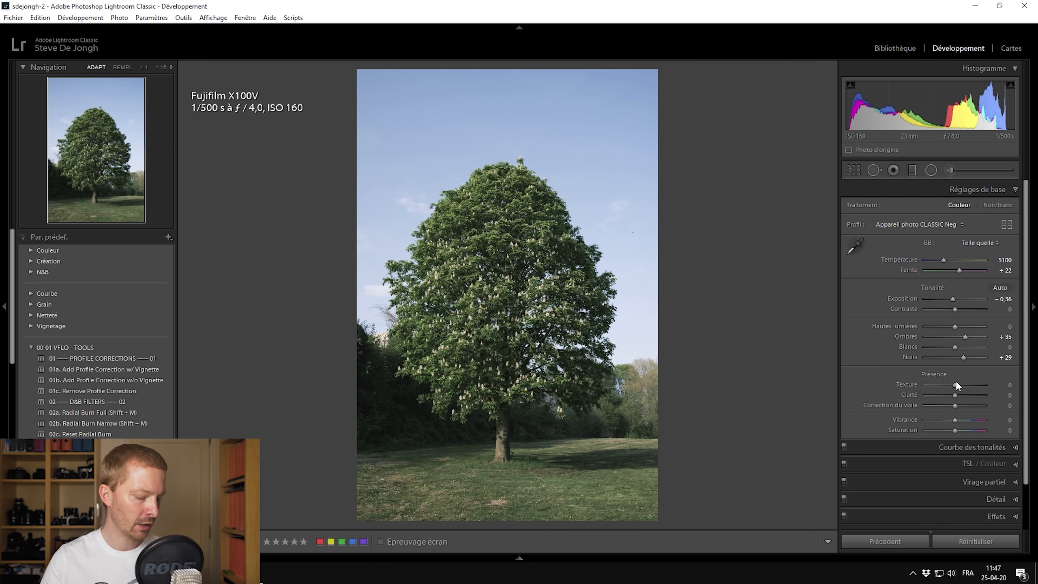
# - Return to the photo grid and open the building photo DSC06138 in Develop
pyautogui.press('g')
pyautogui.click(352, 196)
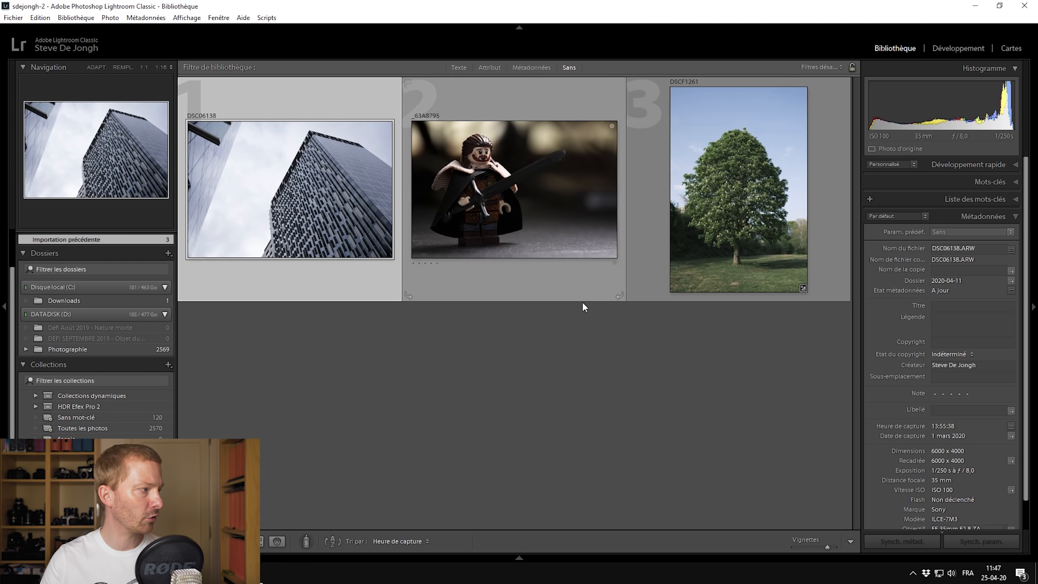
pyautogui.press('d')
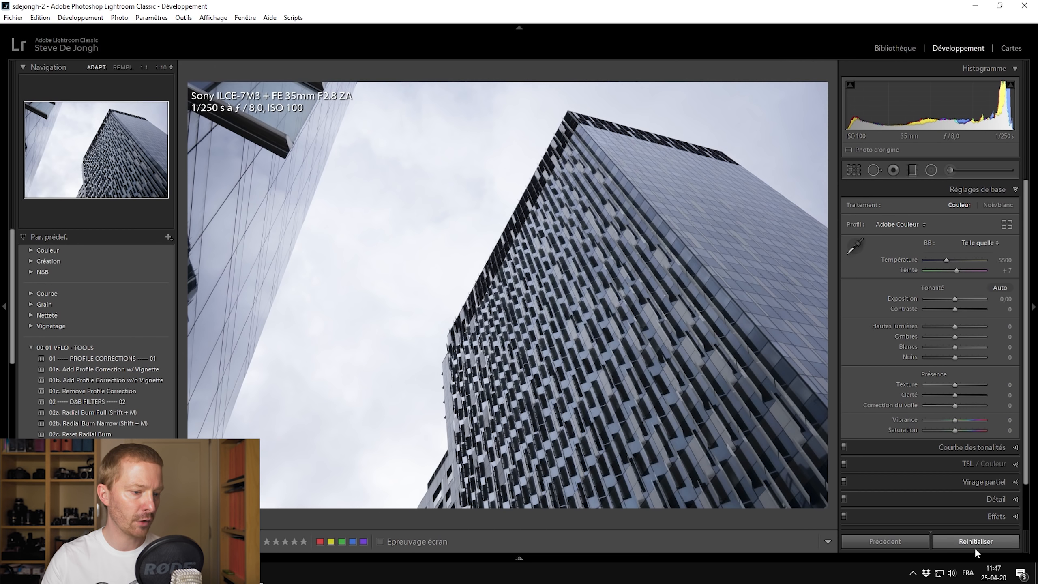
# - Try the Sony ILCE-7M3 Untitled Recipe profile on the building photo and reset its develop settings
pyautogui.click(889, 229)
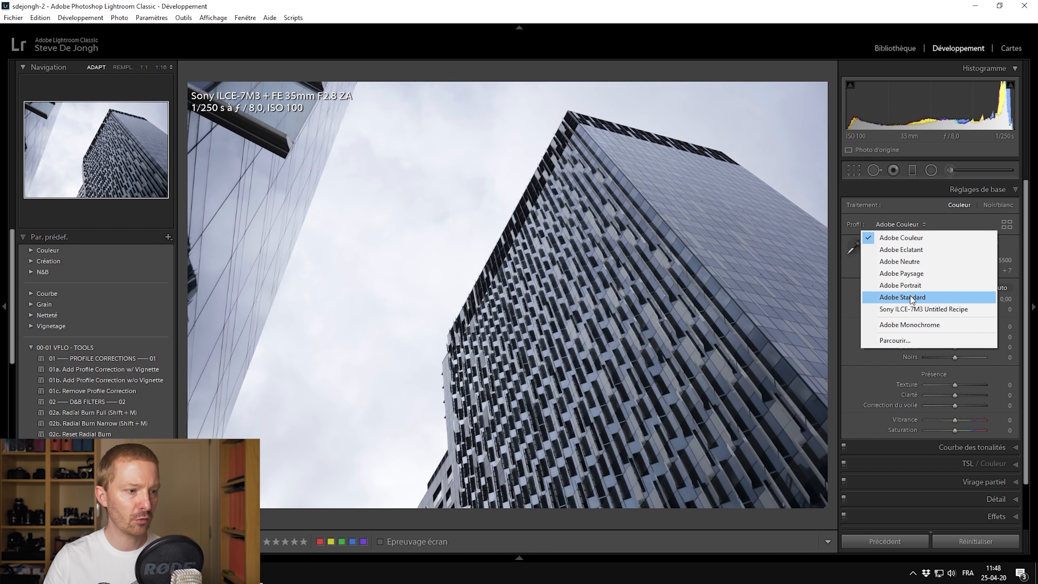
pyautogui.click(906, 309)
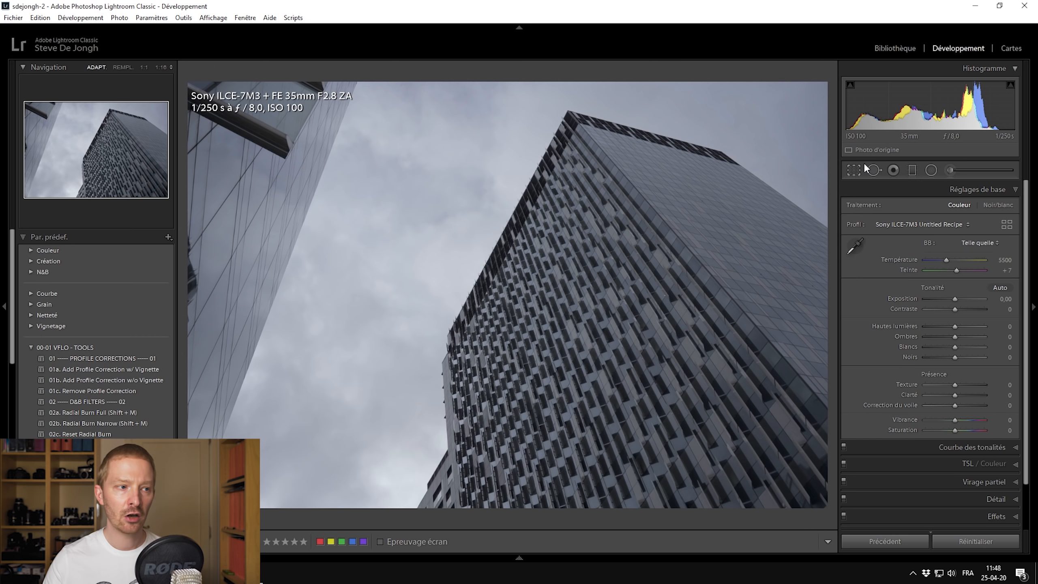
pyautogui.click(994, 539)
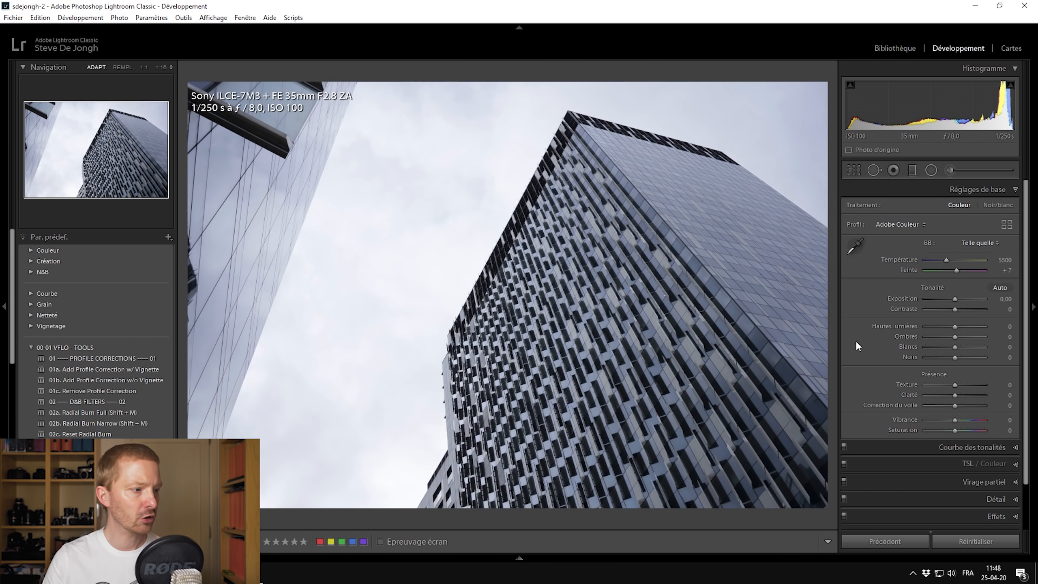
# - Export the building photo in DNG format to the Bureau folder
pyautogui.rightClick(542, 202)
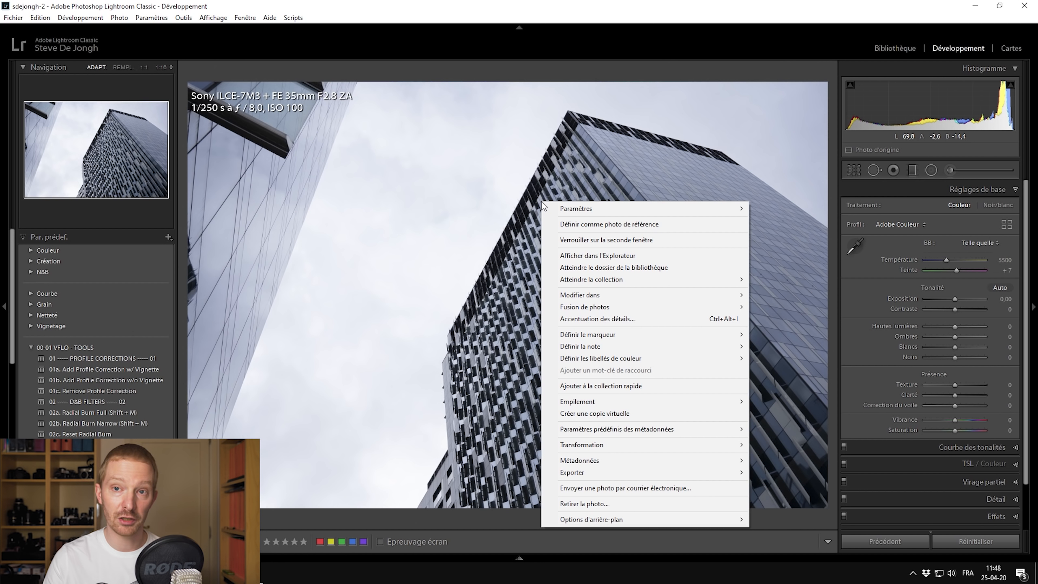
pyautogui.moveTo(648, 470)
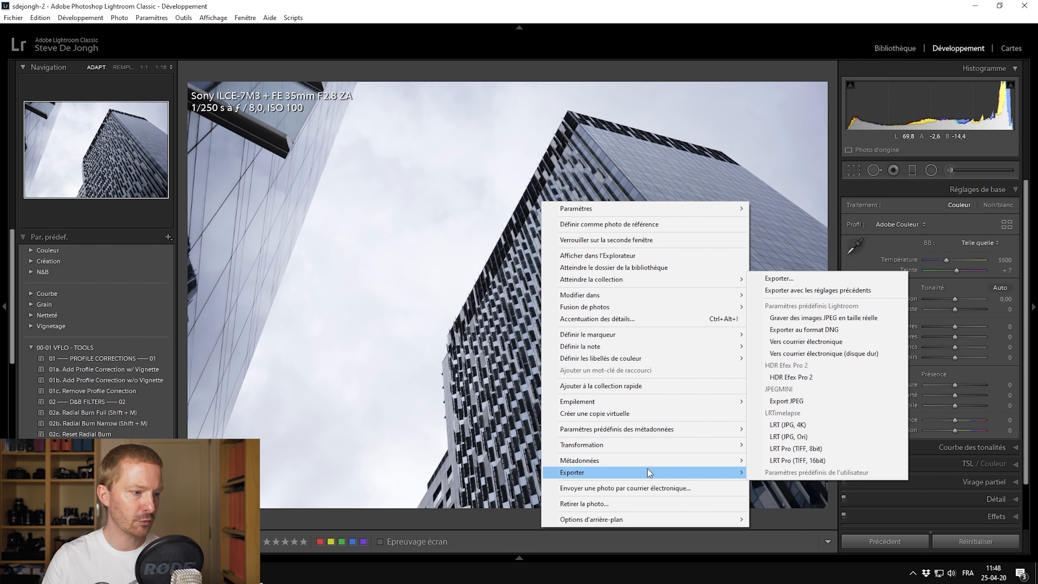
pyautogui.click(833, 334)
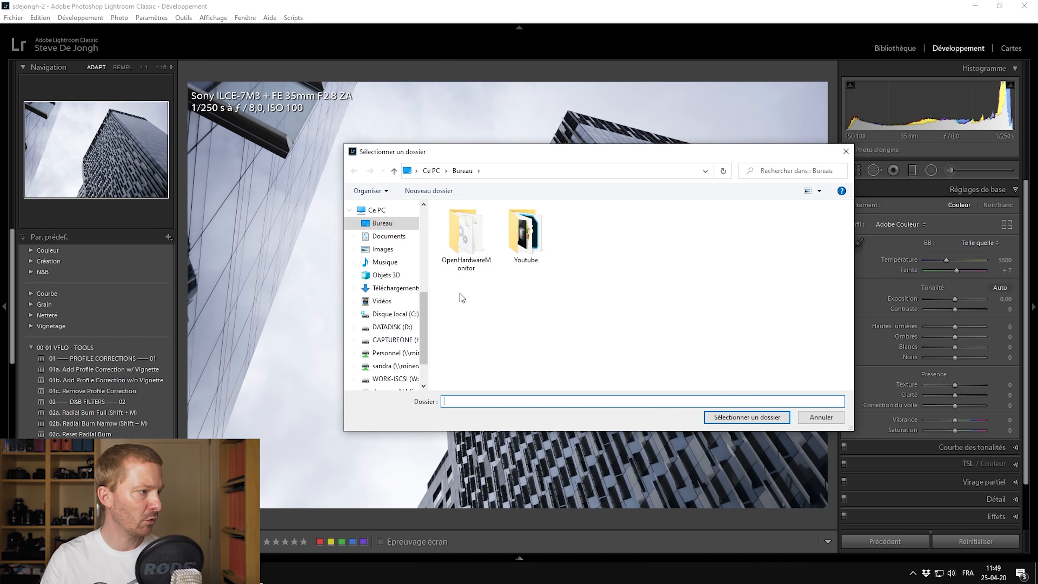
pyautogui.click(739, 421)
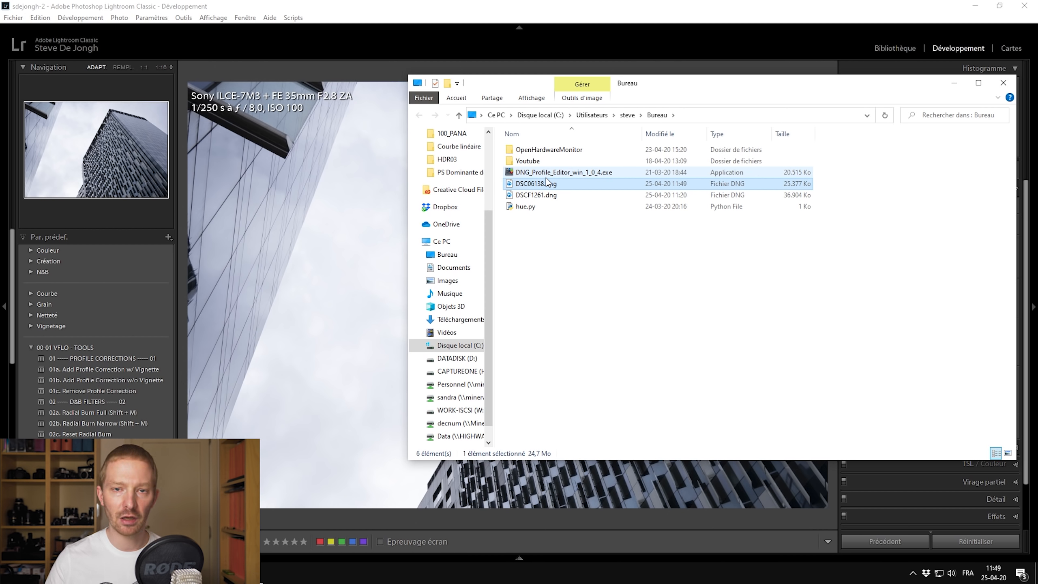
# - Show the desktop and launch DNG_Profile_Editor_win_1_0_4.exe
pyautogui.click(1037, 574)
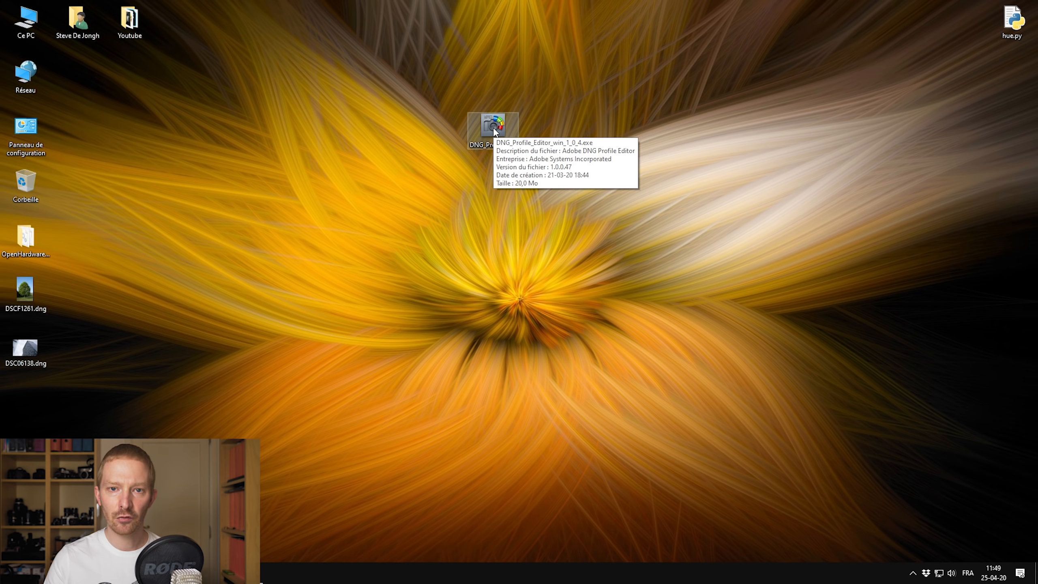
pyautogui.doubleClick(494, 127)
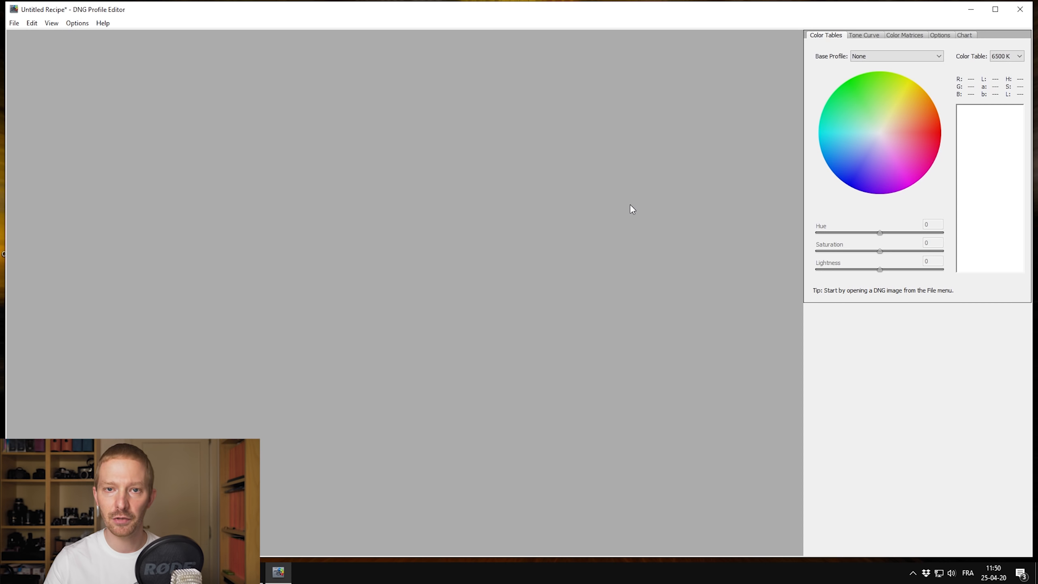
# - Open DSC06138.dng from the Bureau folder and keep Adobe Standard (Sony ILCE-7M3) as the base profile
pyautogui.click(19, 26)
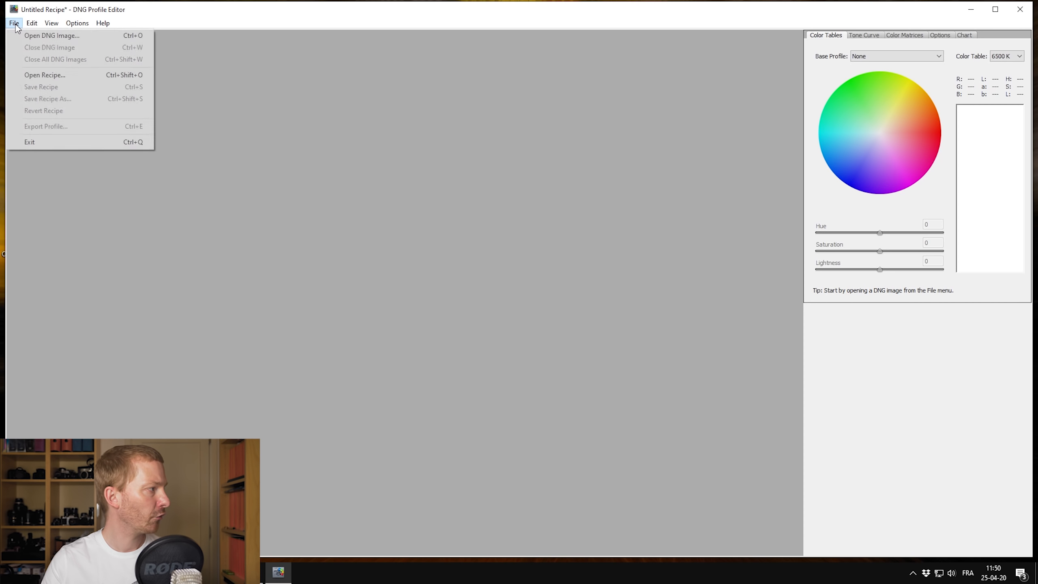
pyautogui.click(23, 36)
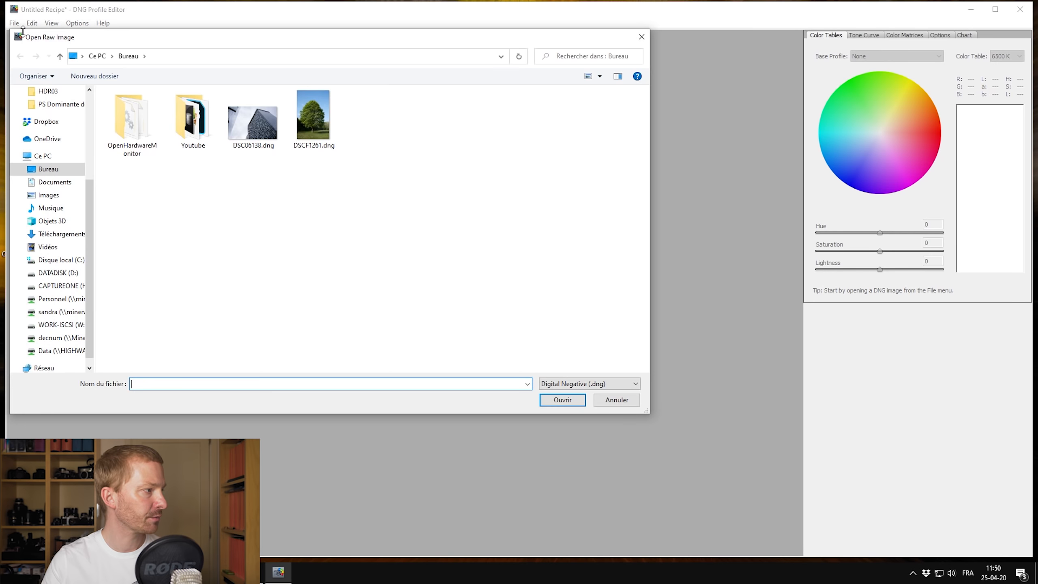
pyautogui.click(253, 125)
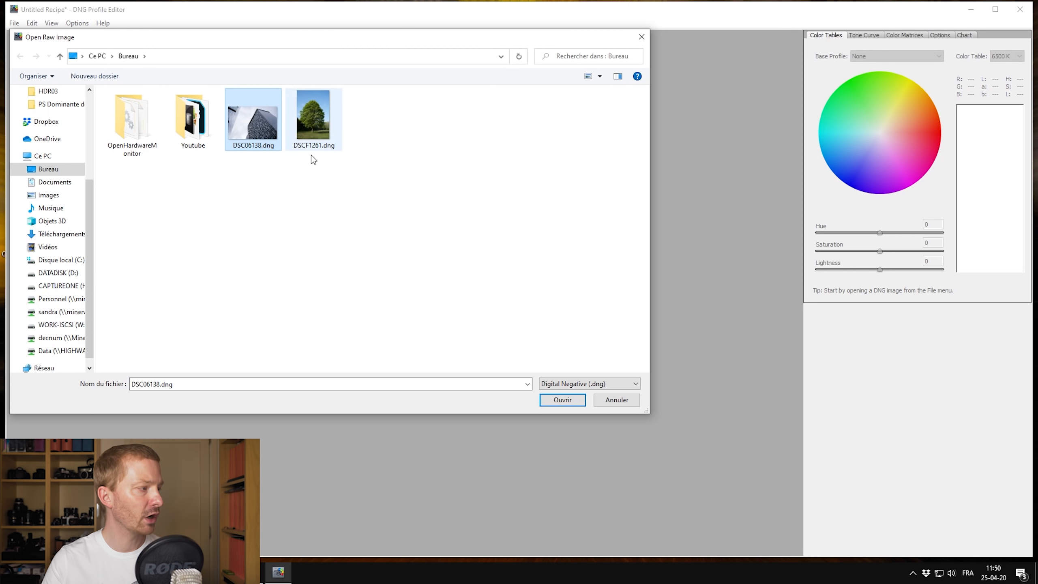
pyautogui.click(563, 400)
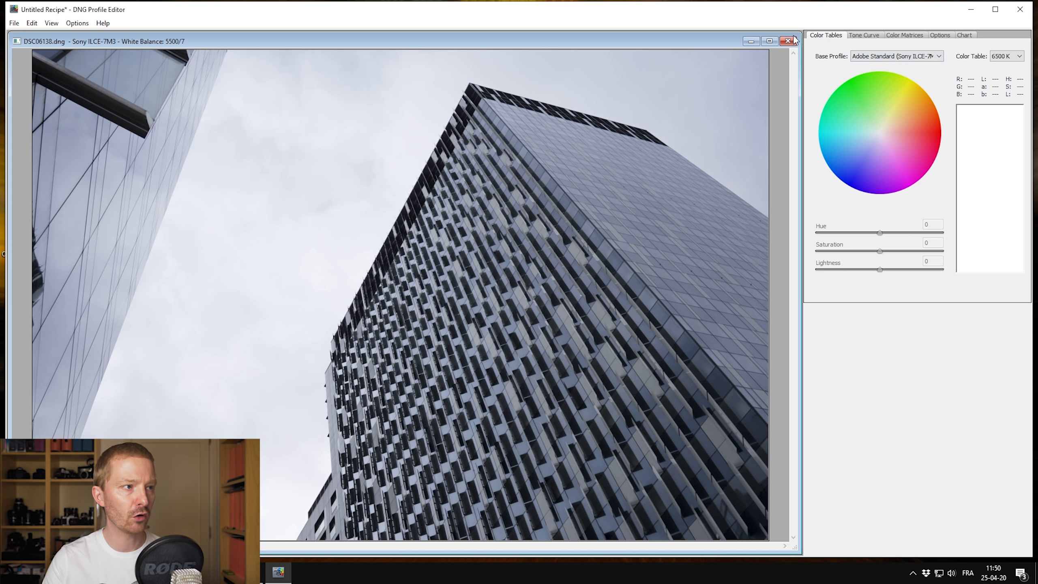
pyautogui.click(885, 58)
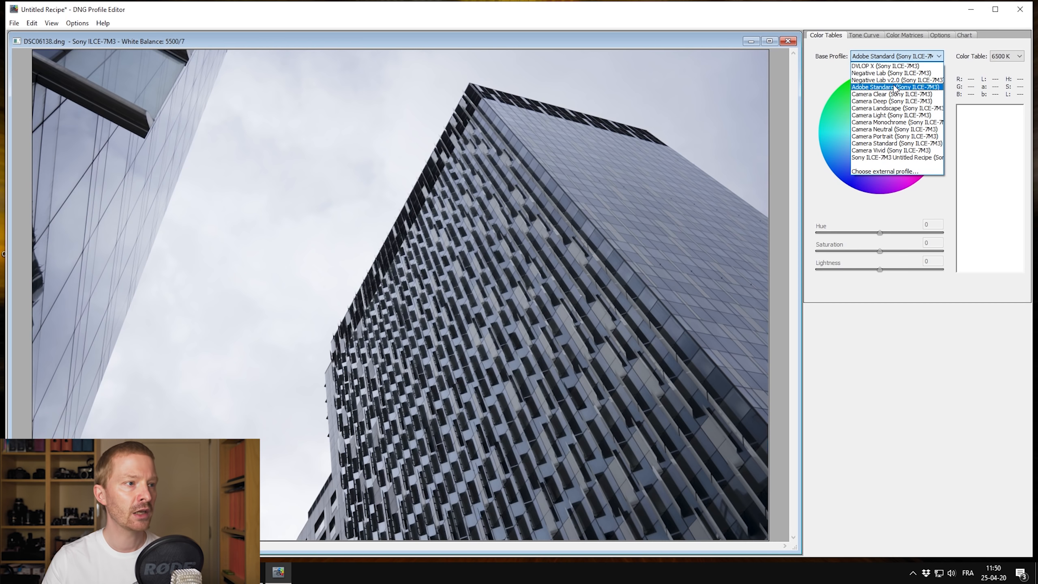
pyautogui.click(895, 87)
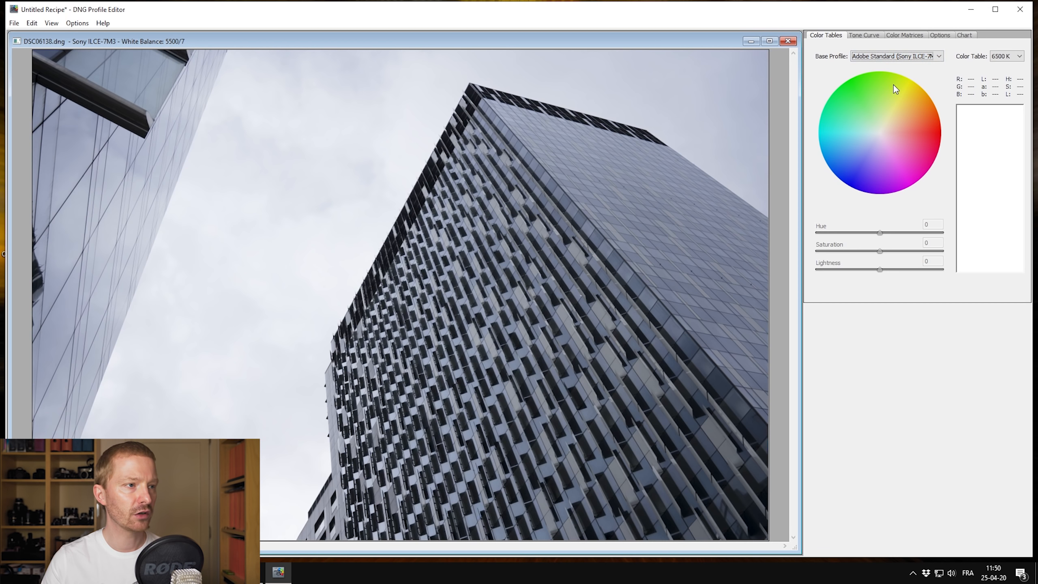
# - Show the base tone curve on the graph and set the Base Tone Curve to Linear
pyautogui.click(870, 36)
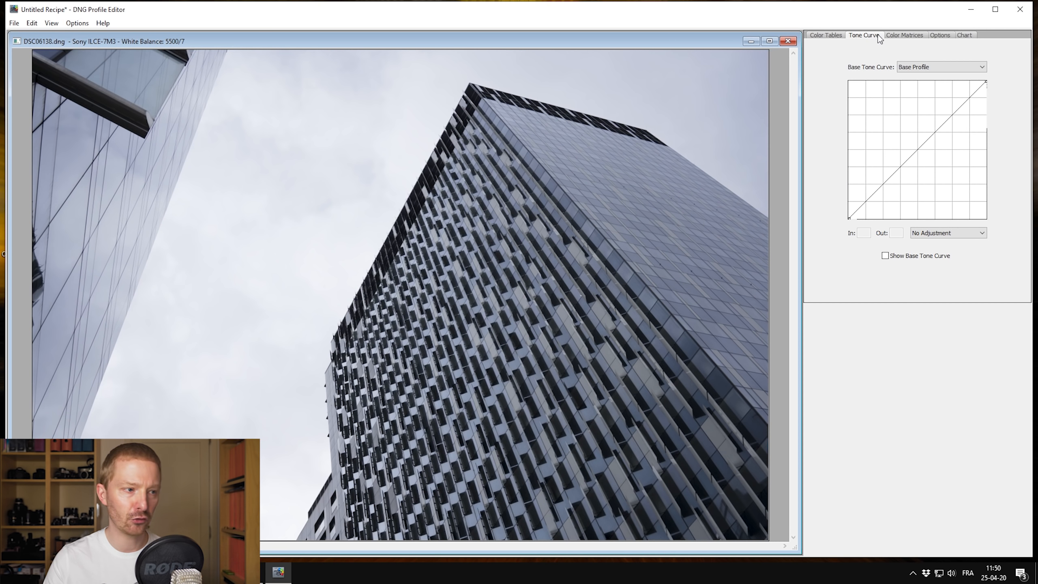
pyautogui.click(896, 258)
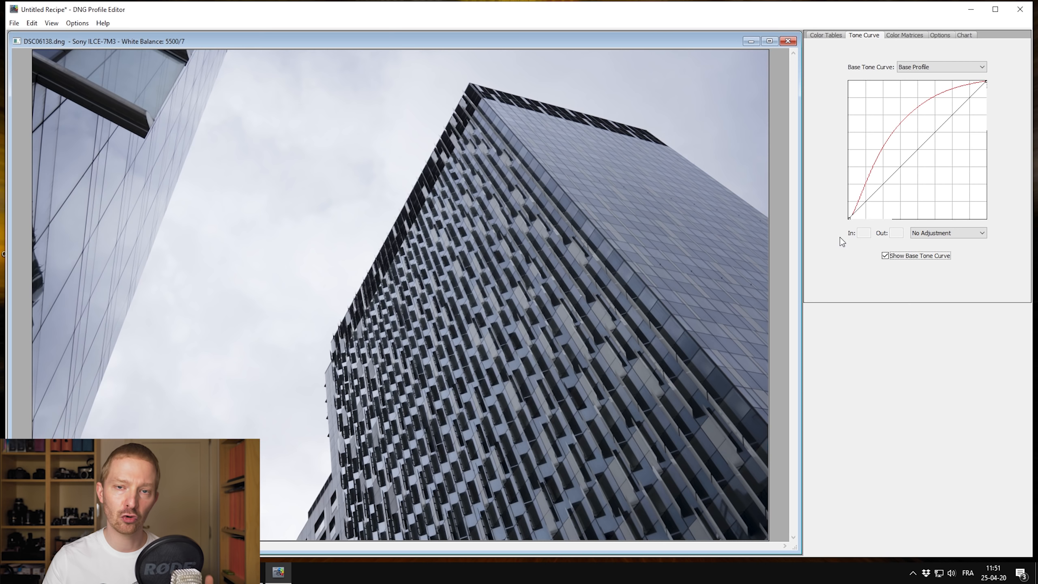
pyautogui.click(938, 66)
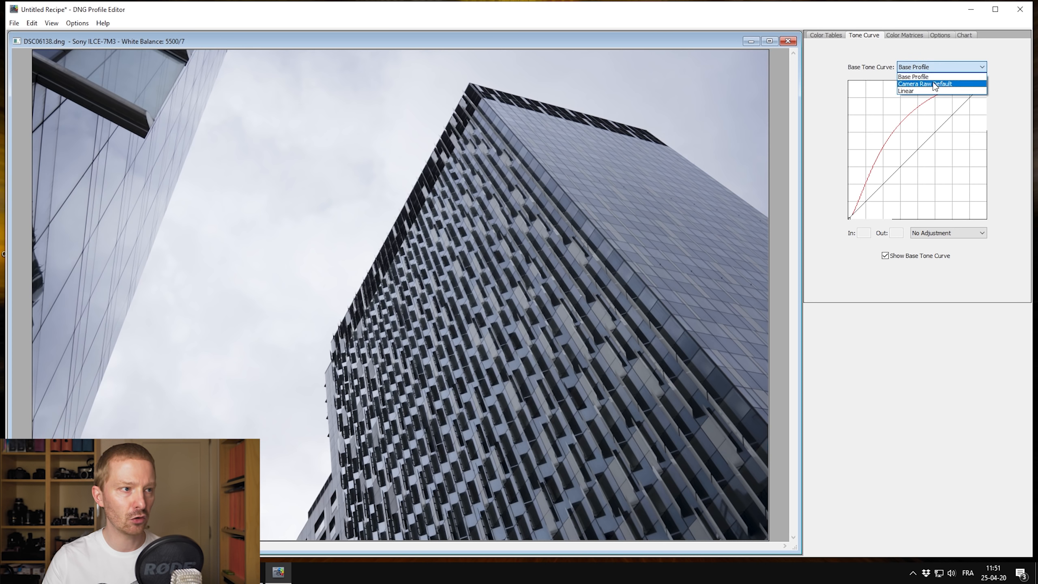
pyautogui.click(928, 96)
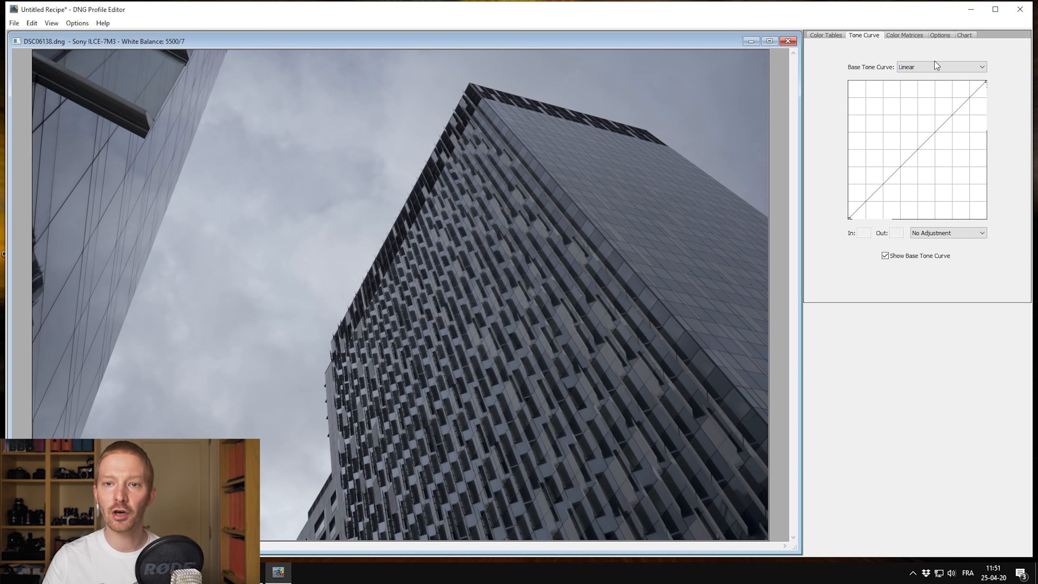
# - Set the profile name to "Profil Linéaire"
pyautogui.click(940, 36)
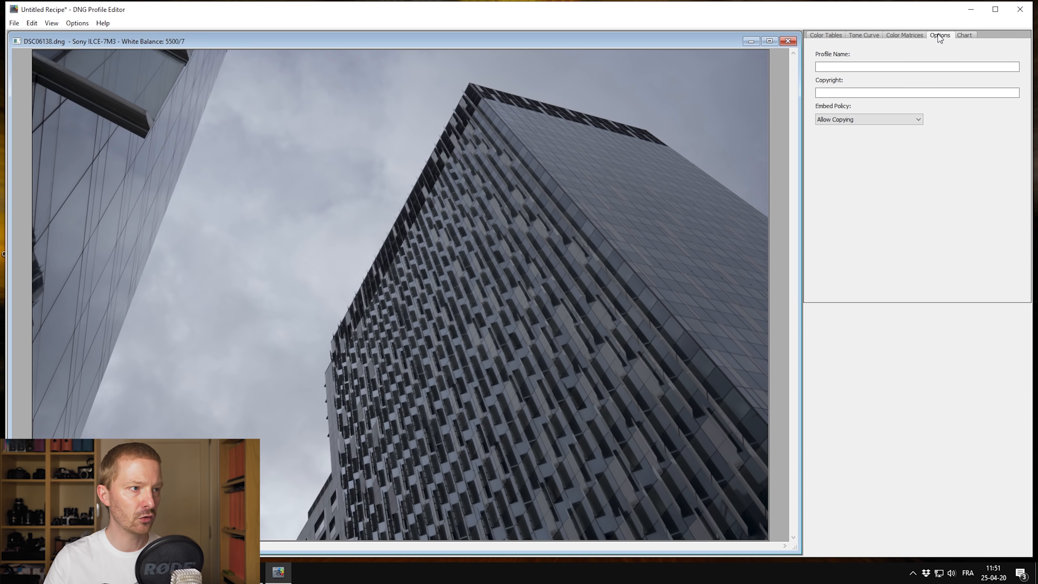
pyautogui.click(906, 66)
pyautogui.write('Profil Libéaire')
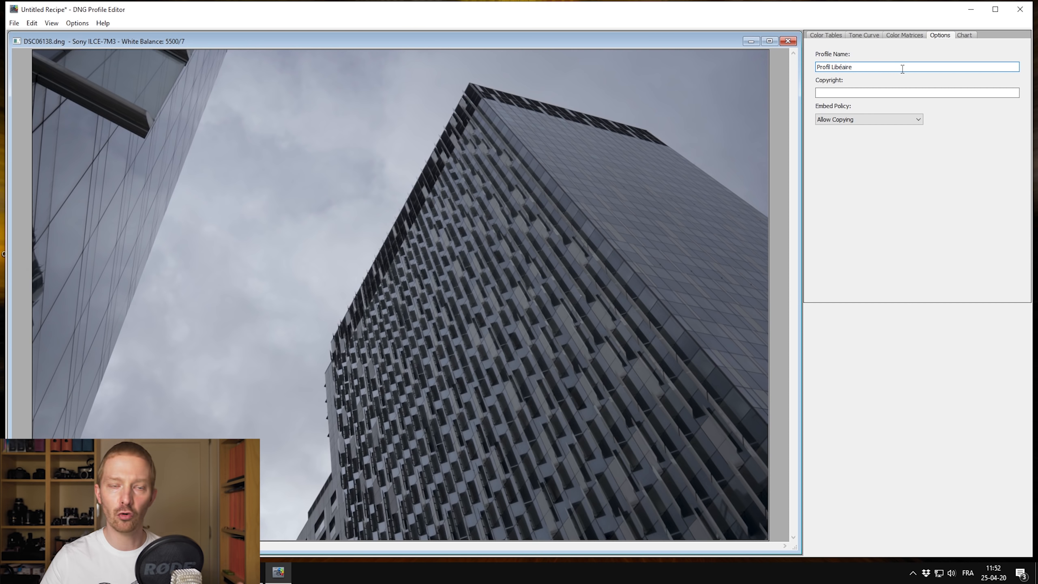
pyautogui.press('Left')
pyautogui.press('Left')
pyautogui.press('Left')
pyautogui.press('Left')
pyautogui.press('Left')
pyautogui.press('Left')
pyautogui.press('Delete')
pyautogui.write('n')
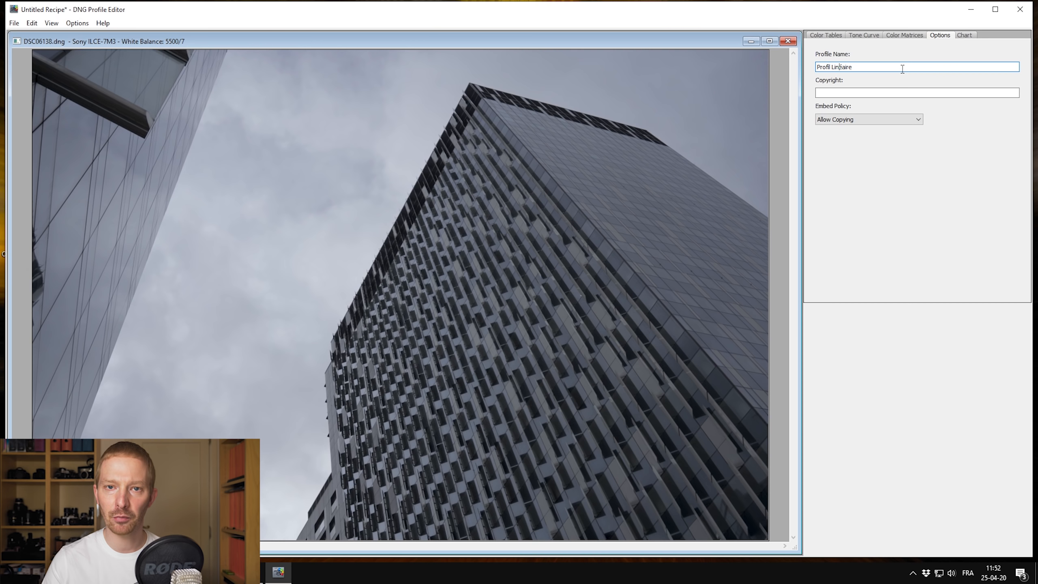
pyautogui.write('é')
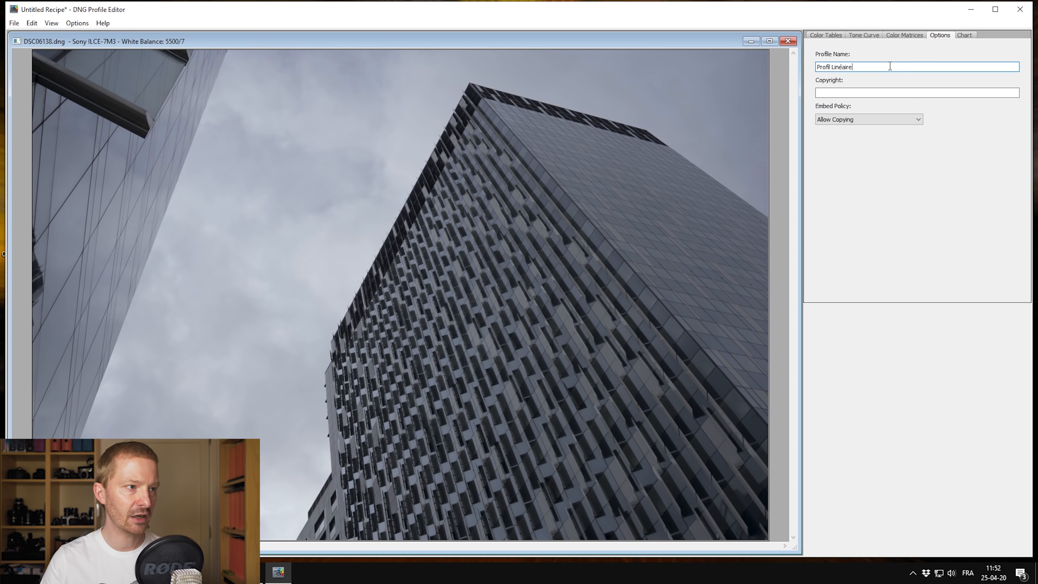
pyautogui.moveTo(890, 67); pyautogui.dragTo(817, 72)
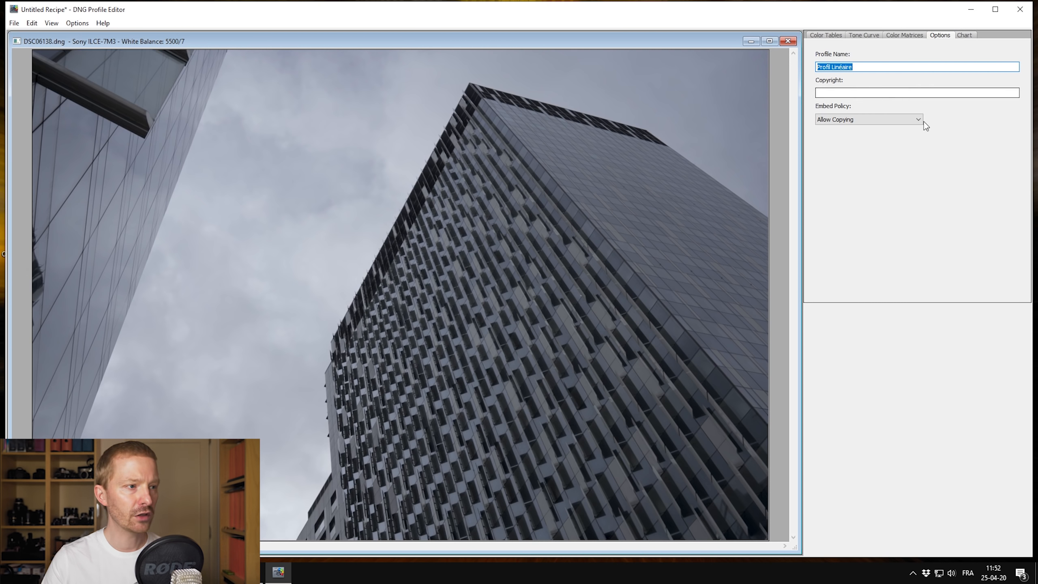
# - Export the Sony ILCE-7M3 profile to Bureau as Sony ILCE-7M3 Profil Linéaire.dcp and move its icon to the middle of the desktop
pyautogui.click(13, 23)
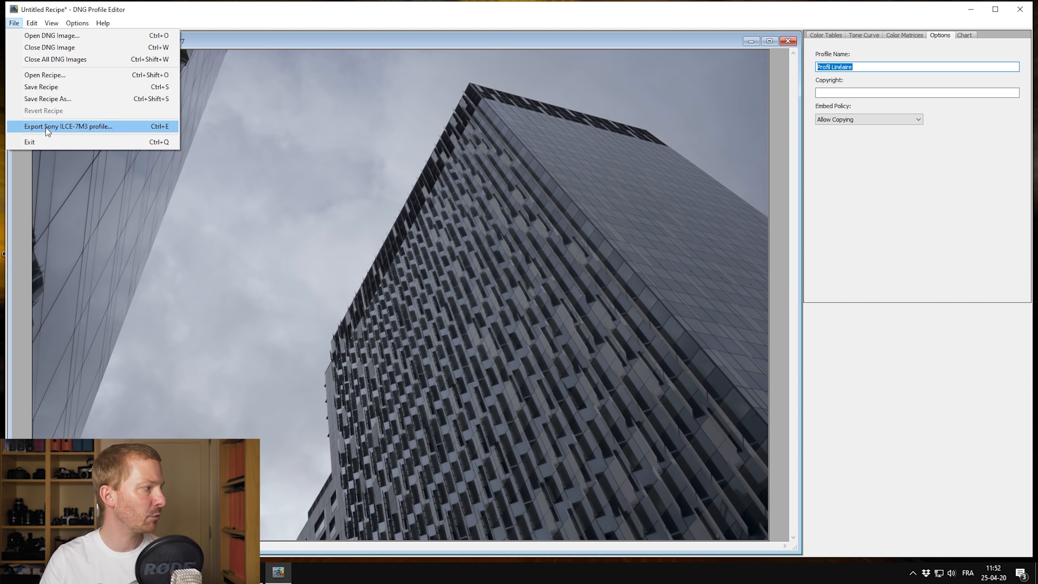
pyautogui.click(88, 130)
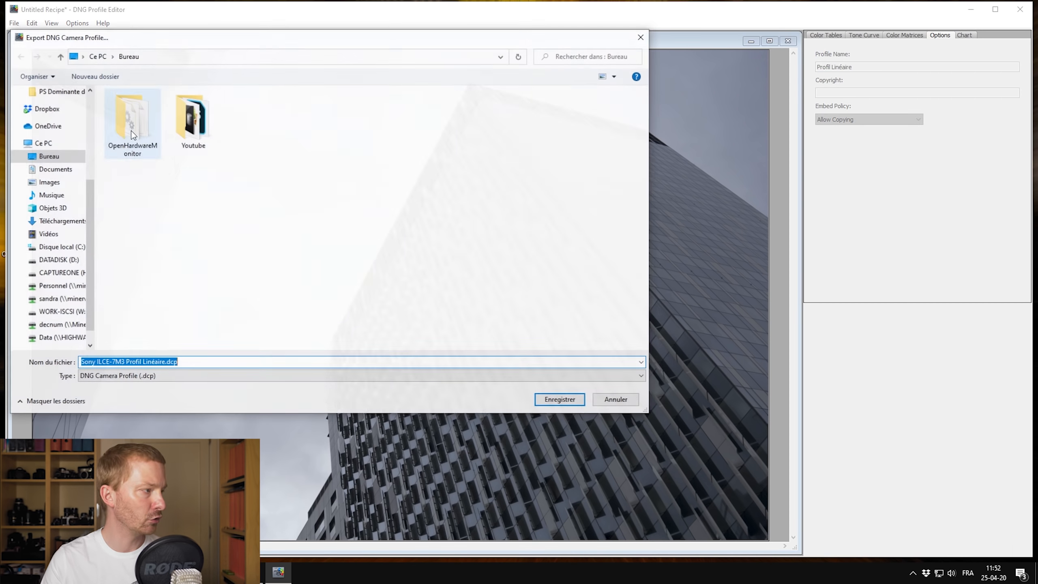
pyautogui.moveTo(274, 36); pyautogui.dragTo(531, 69)
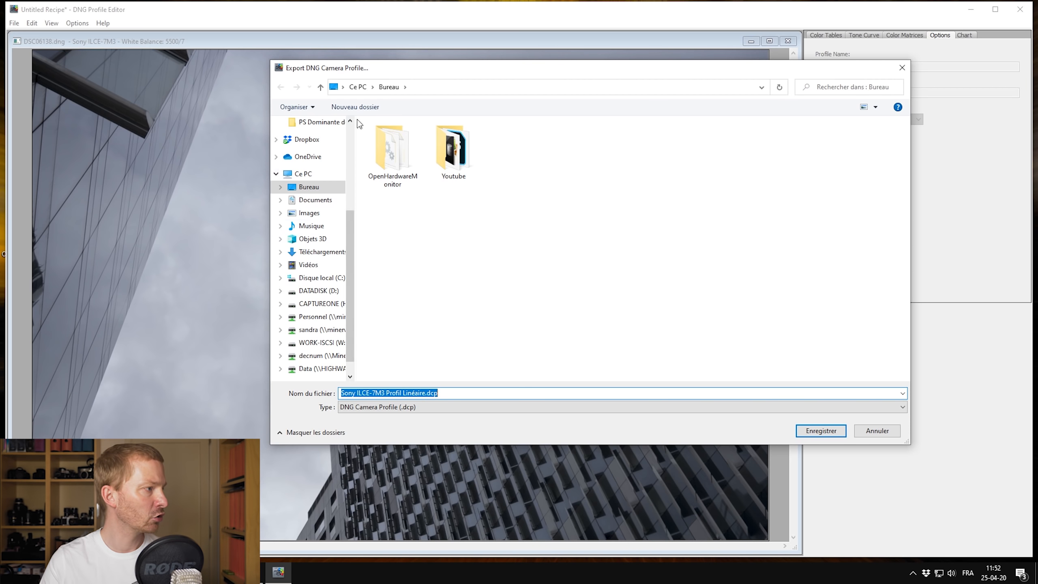
pyautogui.click(819, 431)
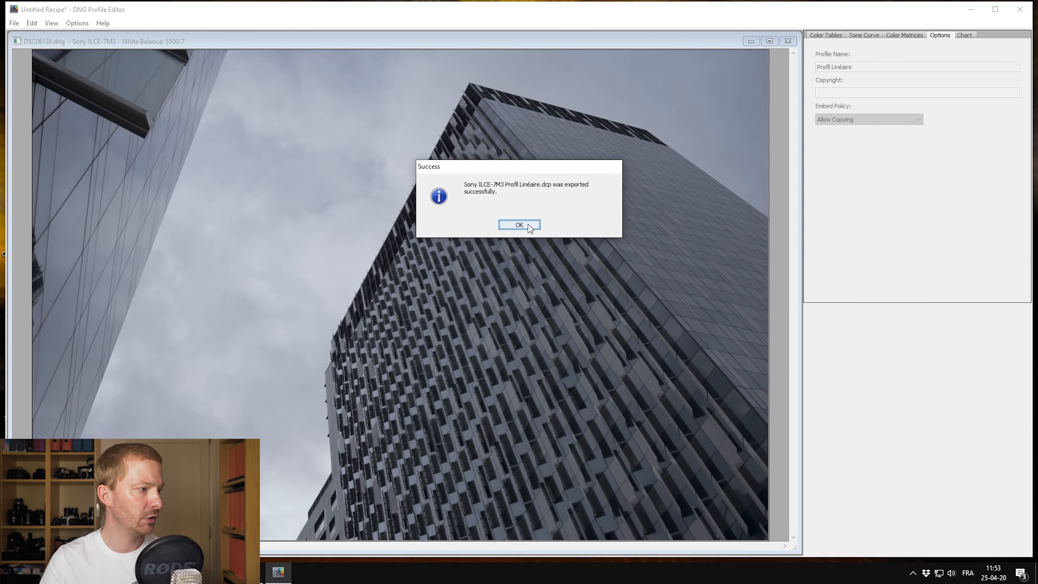
pyautogui.click(528, 225)
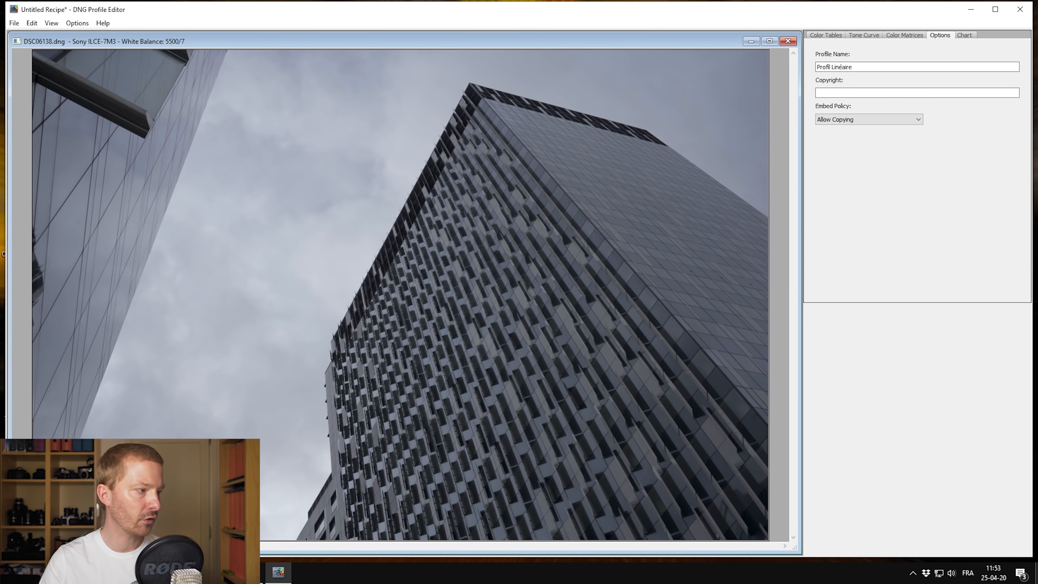
pyautogui.press('super+d')
pyautogui.moveTo(25, 402); pyautogui.dragTo(623, 180)
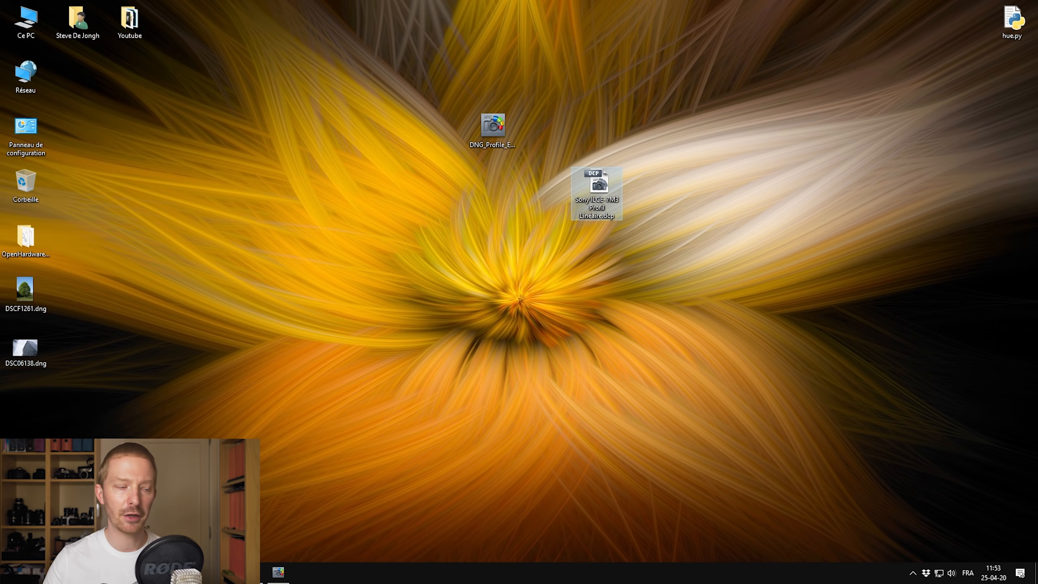
# - In File Explorer, go to %APPDATA% and open Adobe, CameraRaw, CameraProfiles and its CameraProfiles subfolder
pyautogui.click(122, 573)
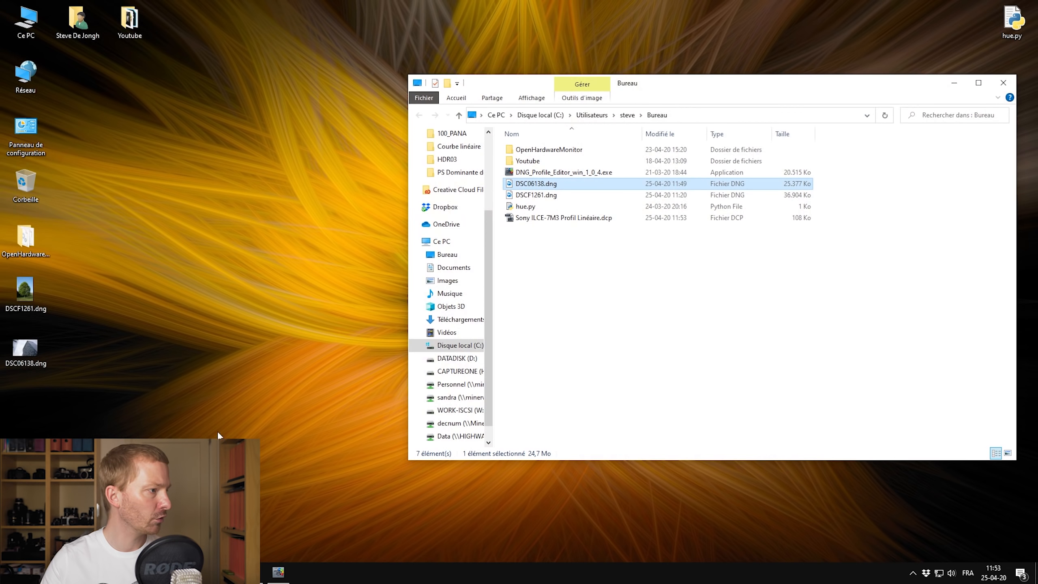
pyautogui.click(712, 116)
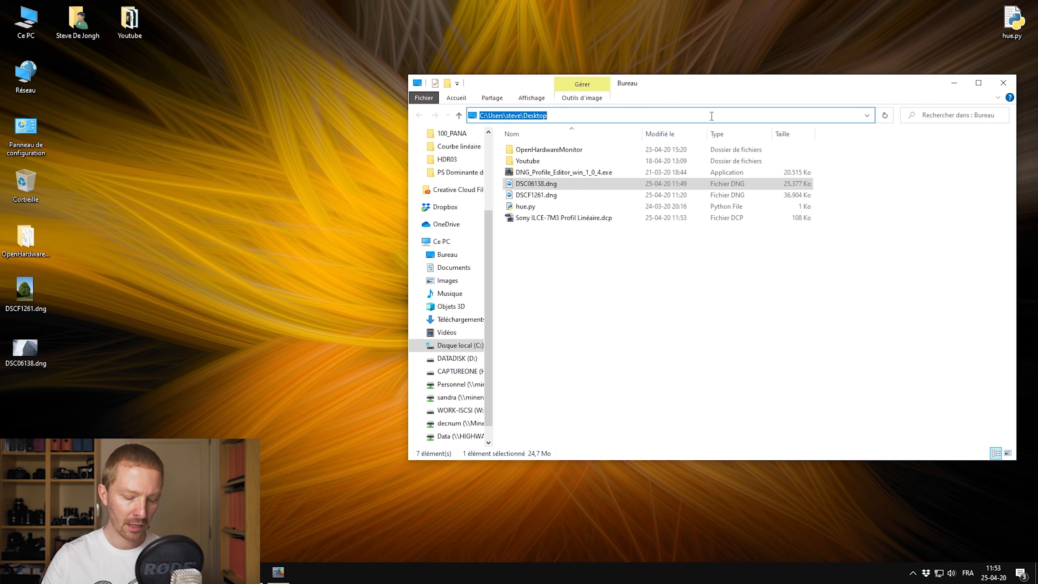
pyautogui.write('%APPDAT')
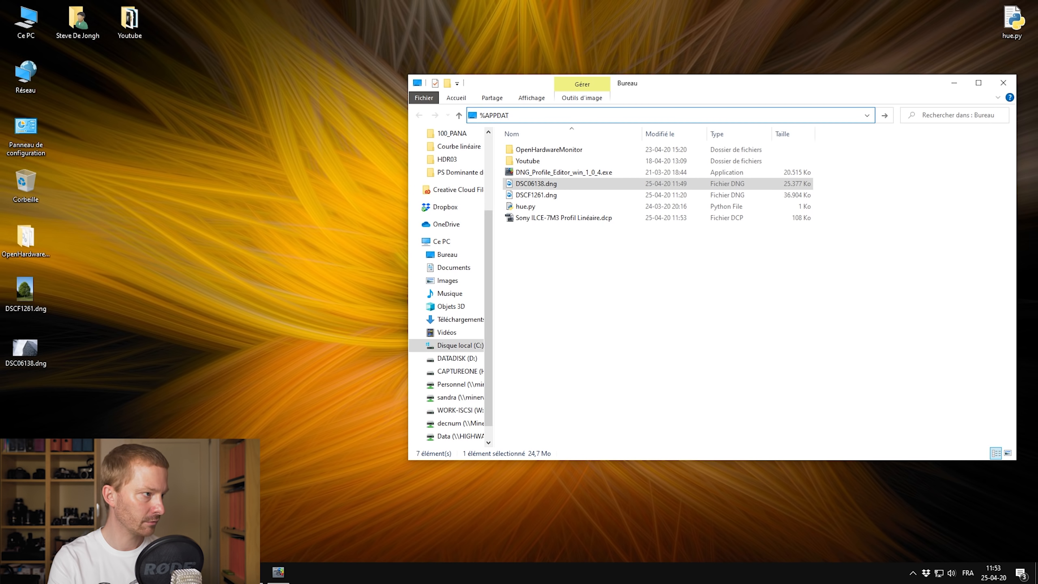
pyautogui.write('A%')
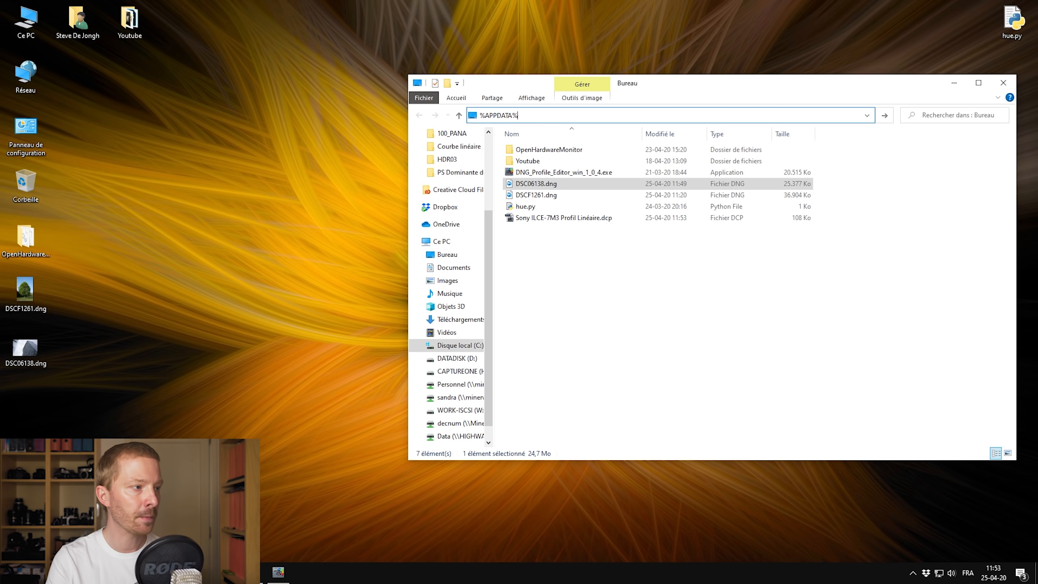
pyautogui.press('Return')
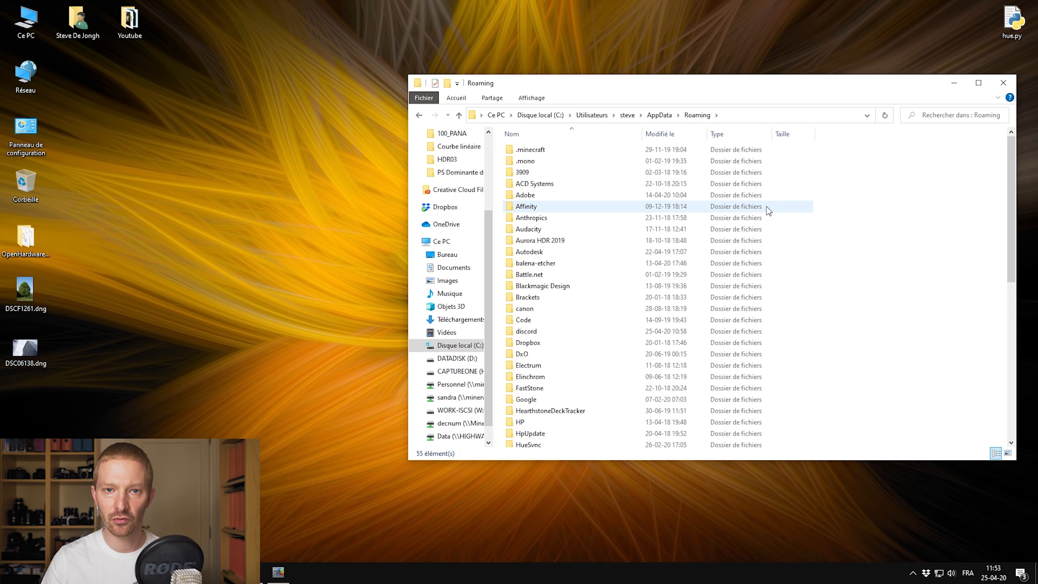
pyautogui.doubleClick(539, 196)
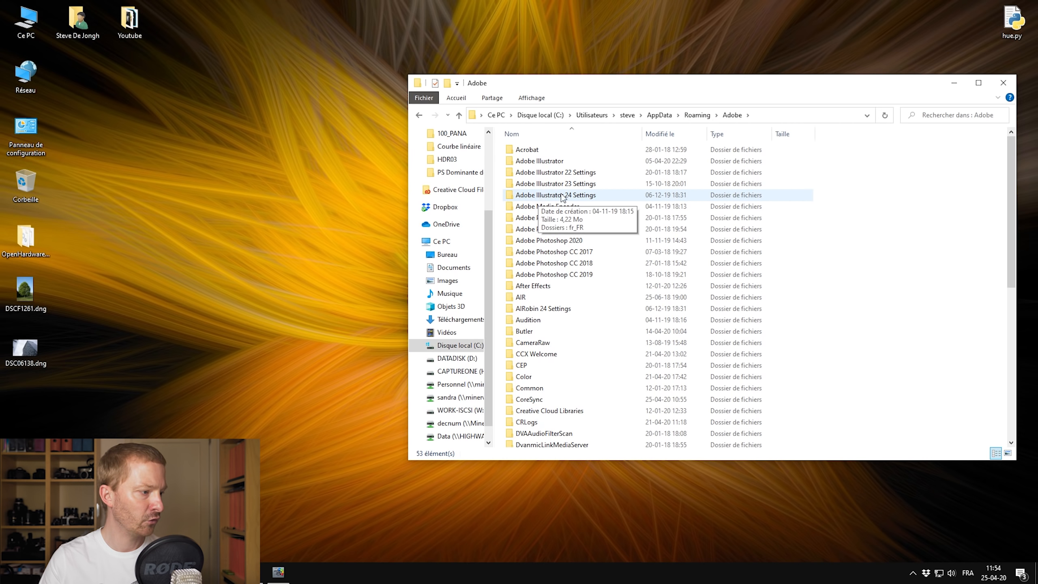
pyautogui.doubleClick(560, 340)
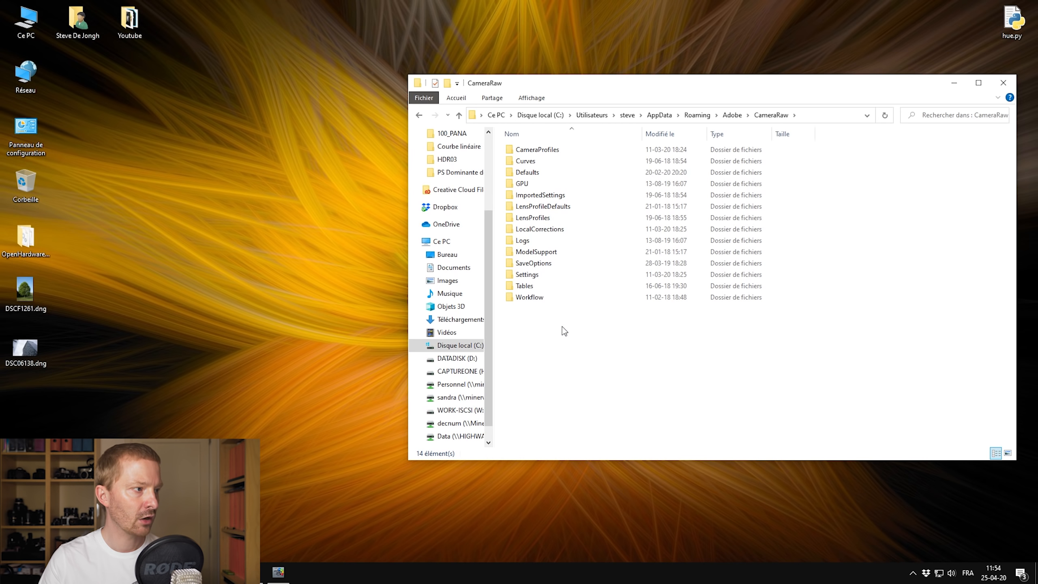
pyautogui.doubleClick(578, 149)
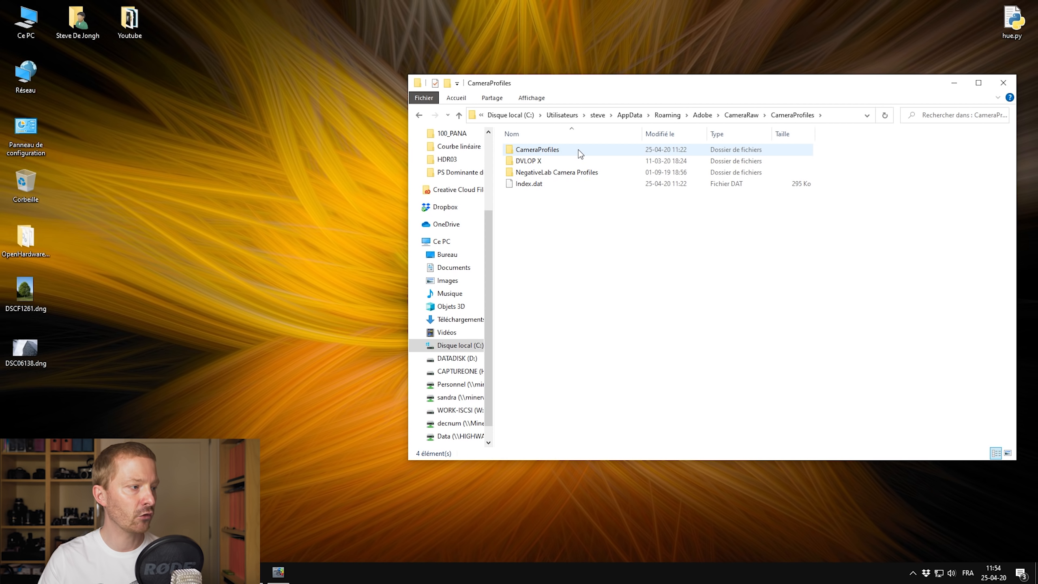
pyautogui.doubleClick(578, 150)
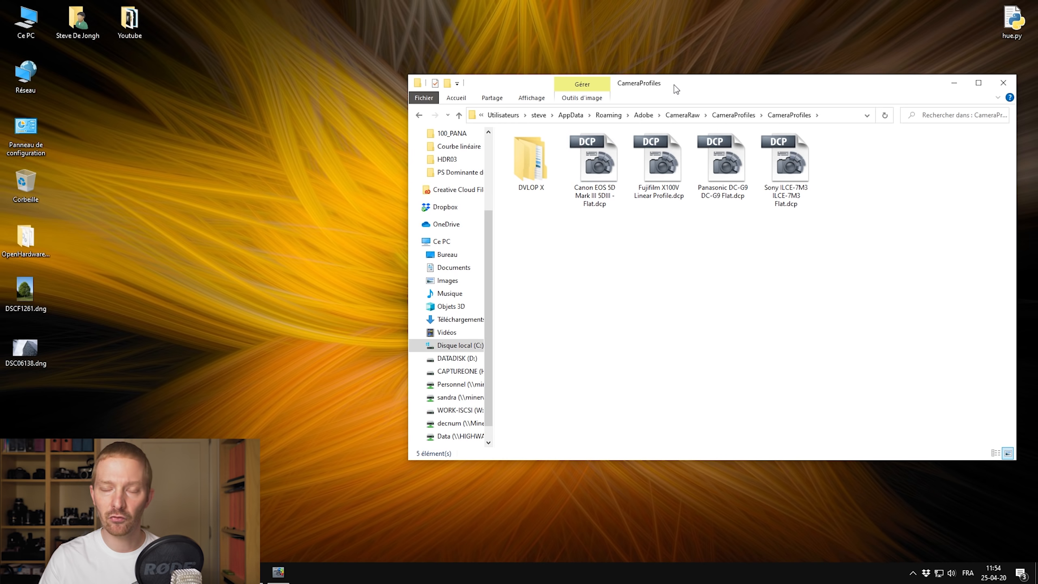
# - Move Sony ILCE-7M3 Profil Linéaire.dcp from the desktop into the open CameraProfiles folder
pyautogui.moveTo(713, 84); pyautogui.dragTo(304, 249)
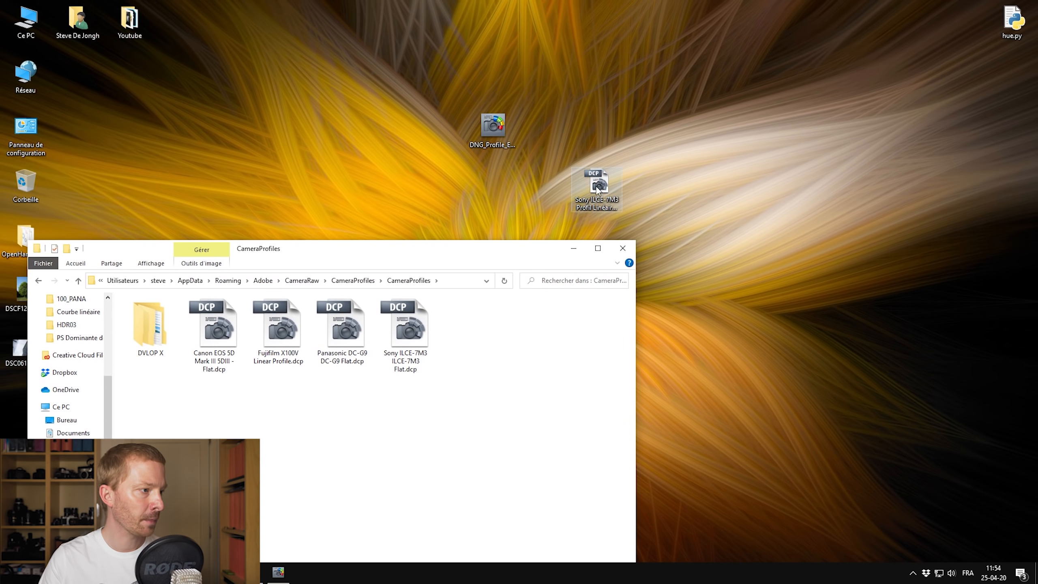
pyautogui.click(604, 189)
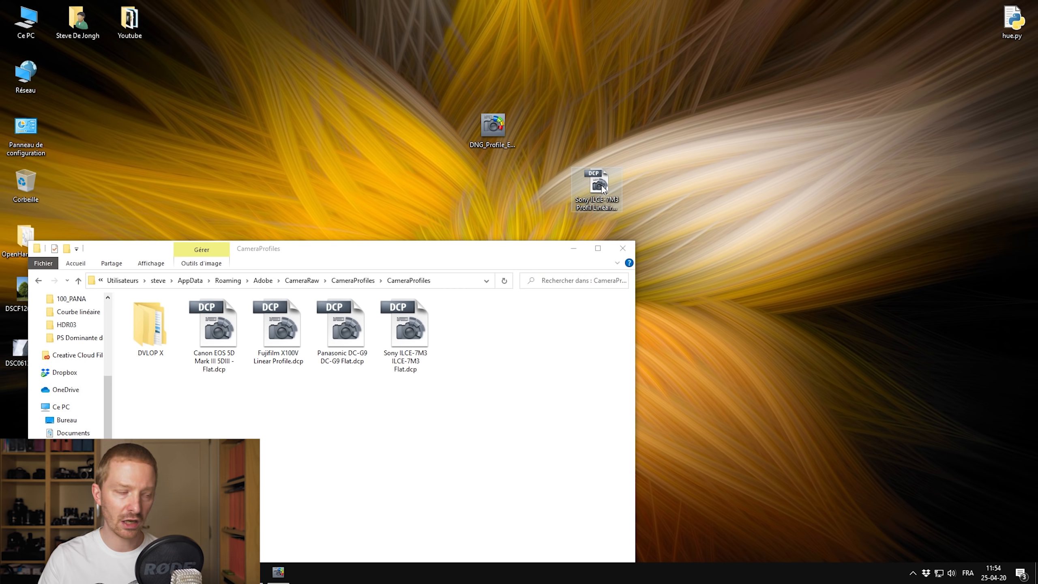
pyautogui.moveTo(604, 189); pyautogui.dragTo(525, 362)
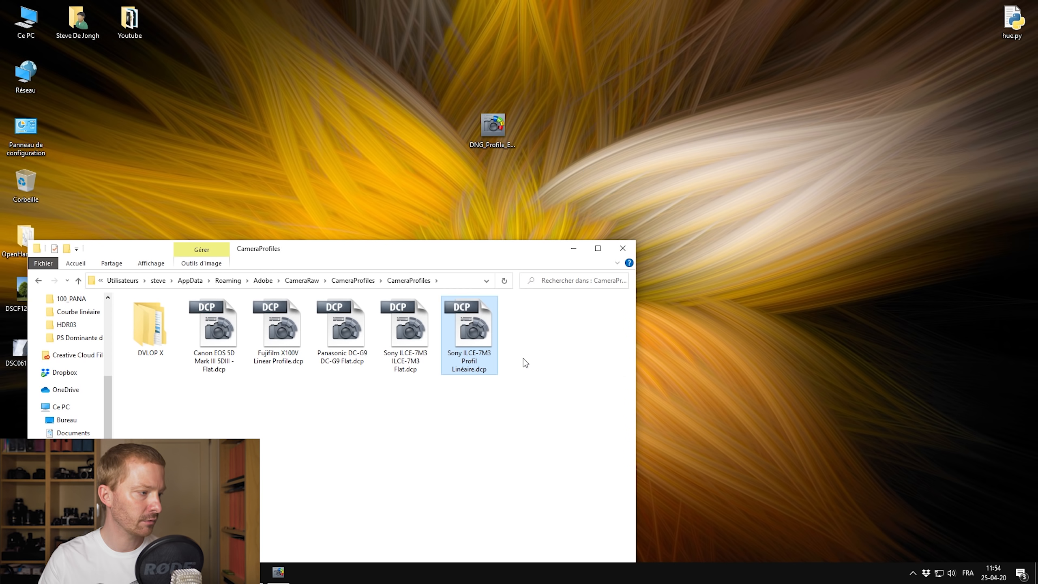
pyautogui.moveTo(530, 257); pyautogui.dragTo(726, 79)
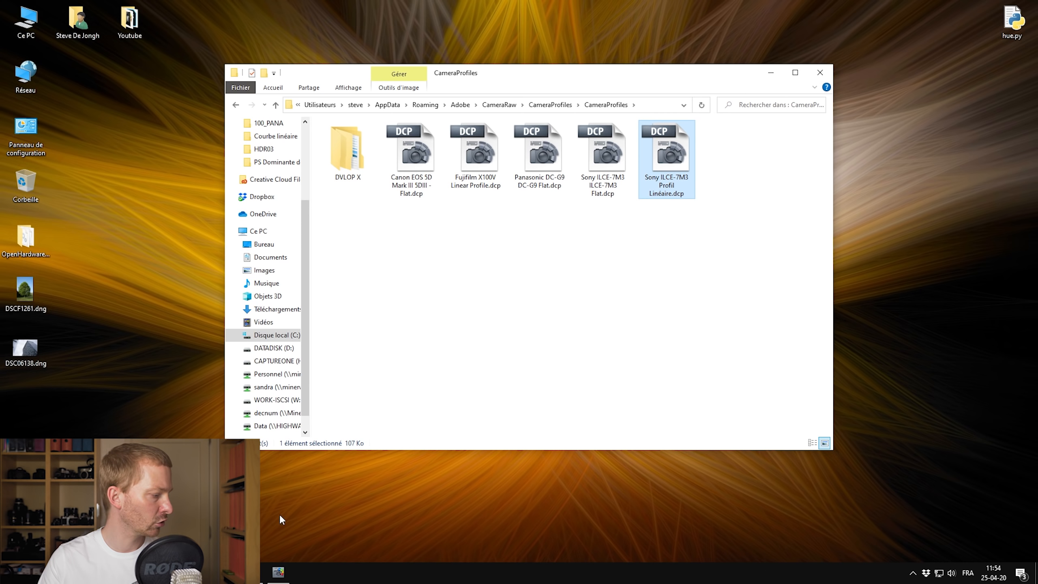
# - Switch to Lightroom Classic and restart it to load the new camera profile, answering the catalogue backup prompt
pyautogui.click(285, 491)
pyautogui.click(1021, 9)
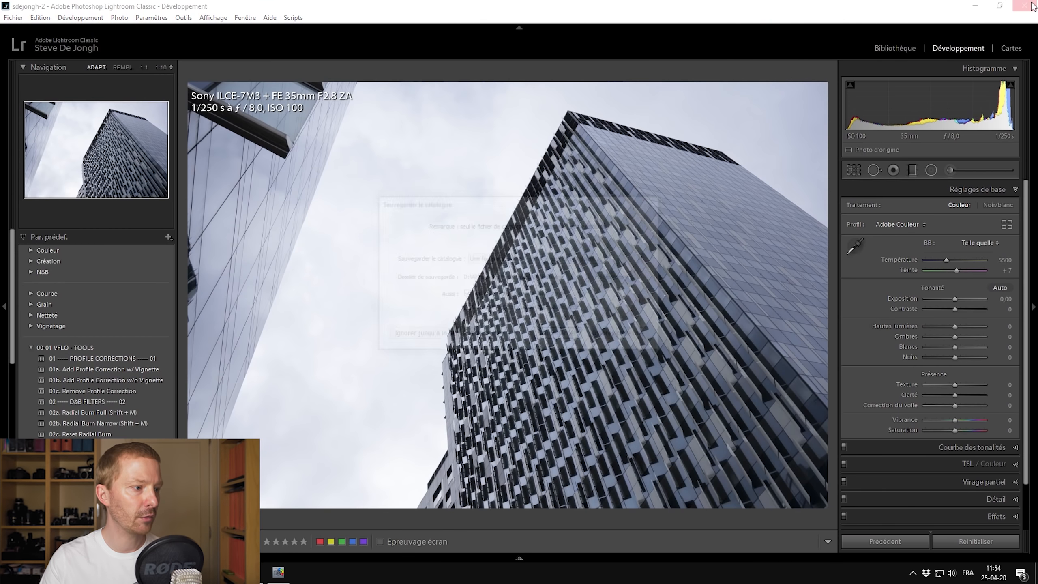
pyautogui.click(641, 341)
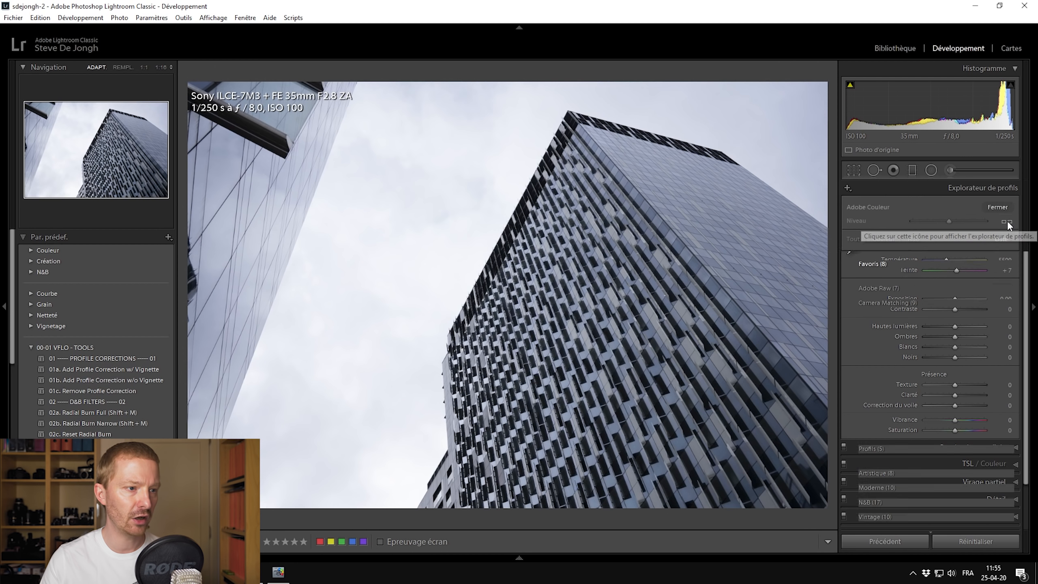
# - Apply Profil Linéaire from the Profils group of the profile browser to the Sony building photo, and compare it with the before view
pyautogui.click(1007, 224)
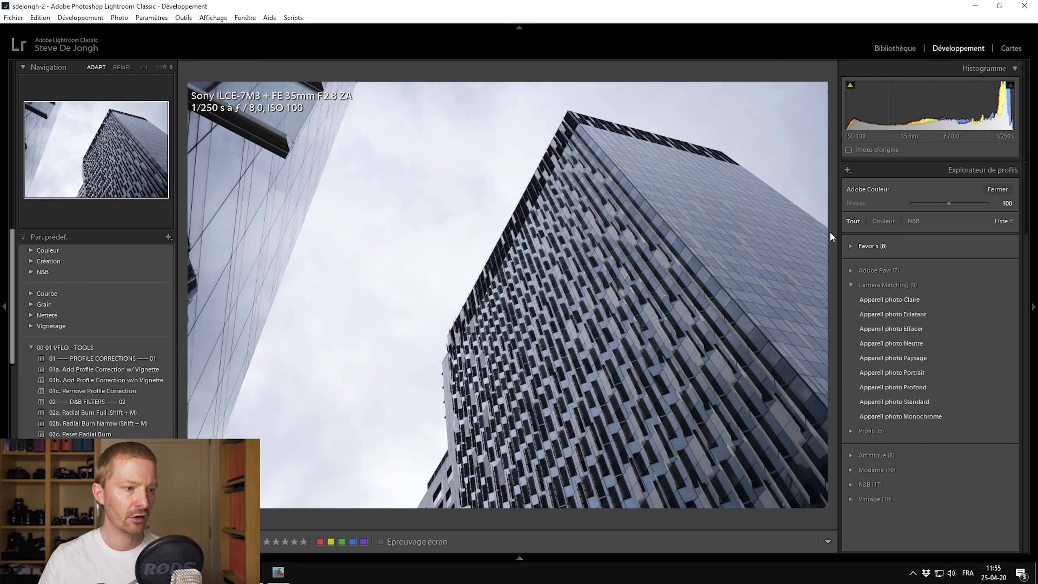
pyautogui.click(851, 286)
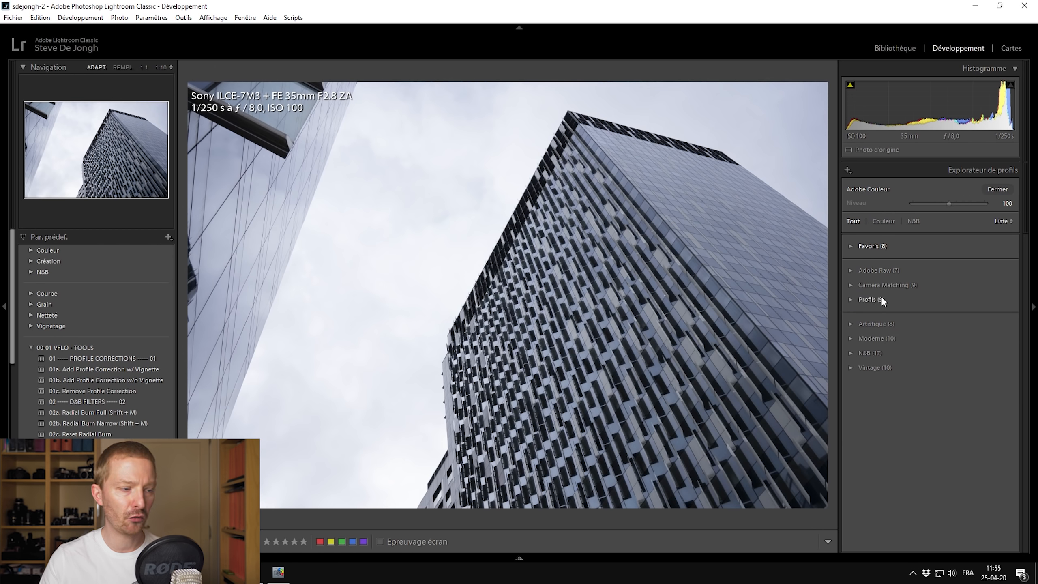
pyautogui.click(852, 300)
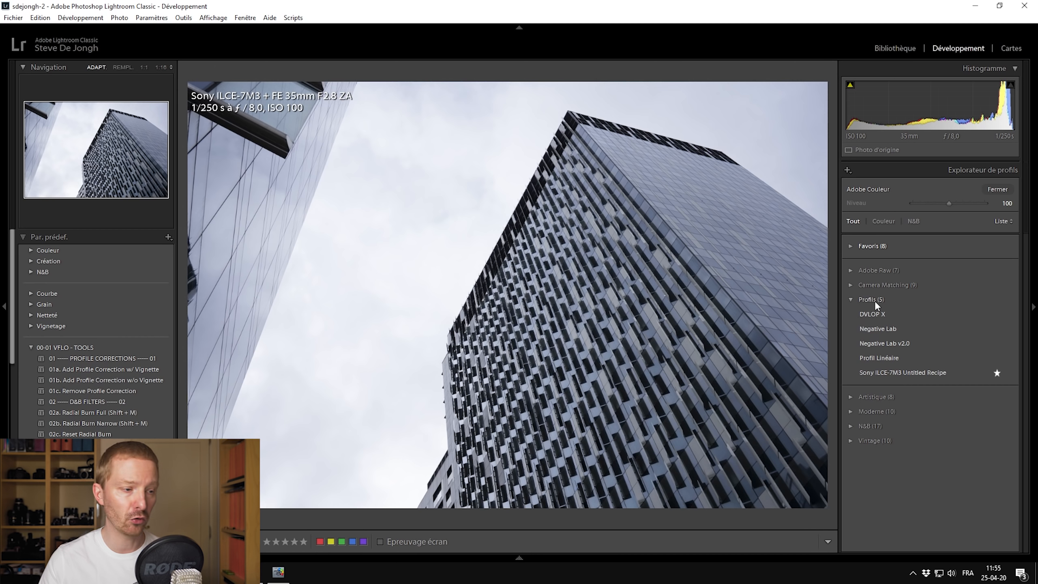
pyautogui.click(878, 353)
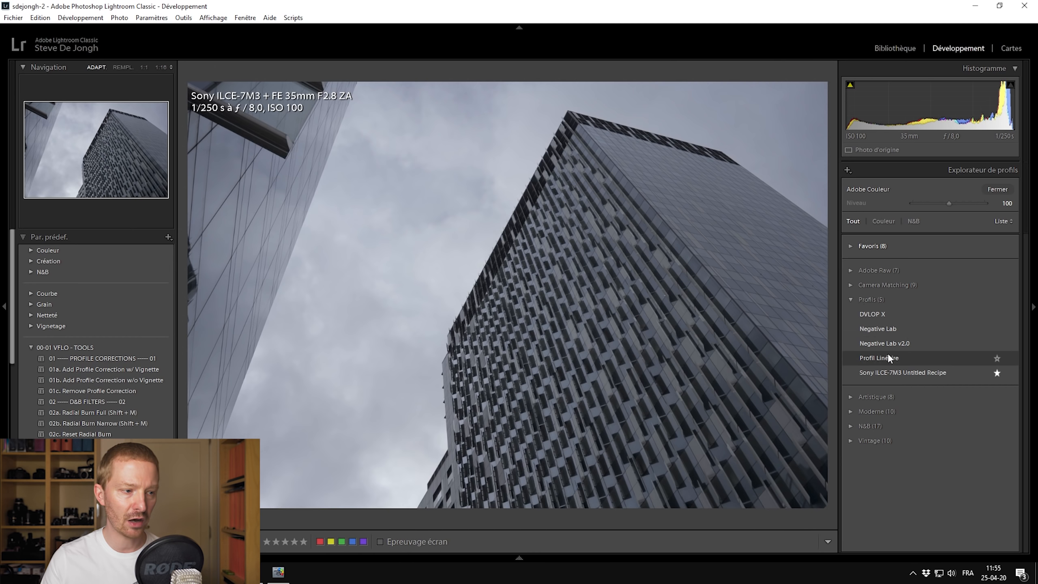
pyautogui.click(888, 355)
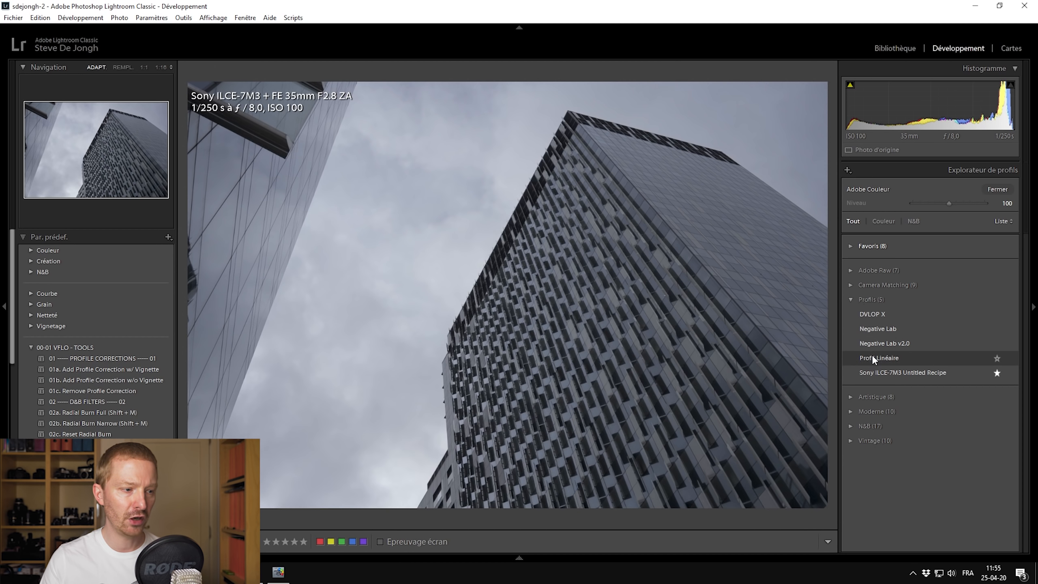
pyautogui.click(873, 356)
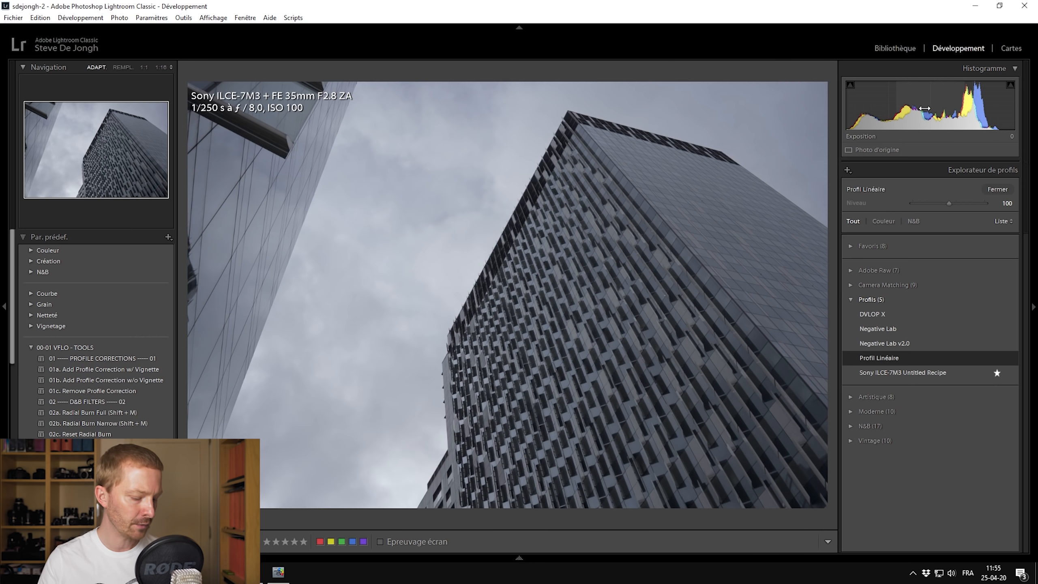
pyautogui.press('\\')
pyautogui.press('\\')
pyautogui.press('\\')
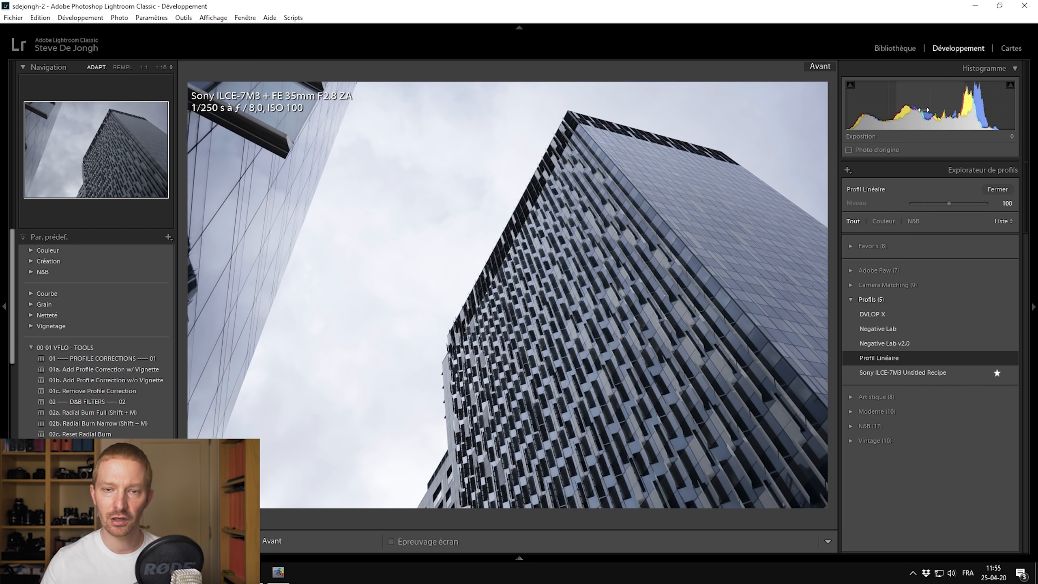
pyautogui.press('\\')
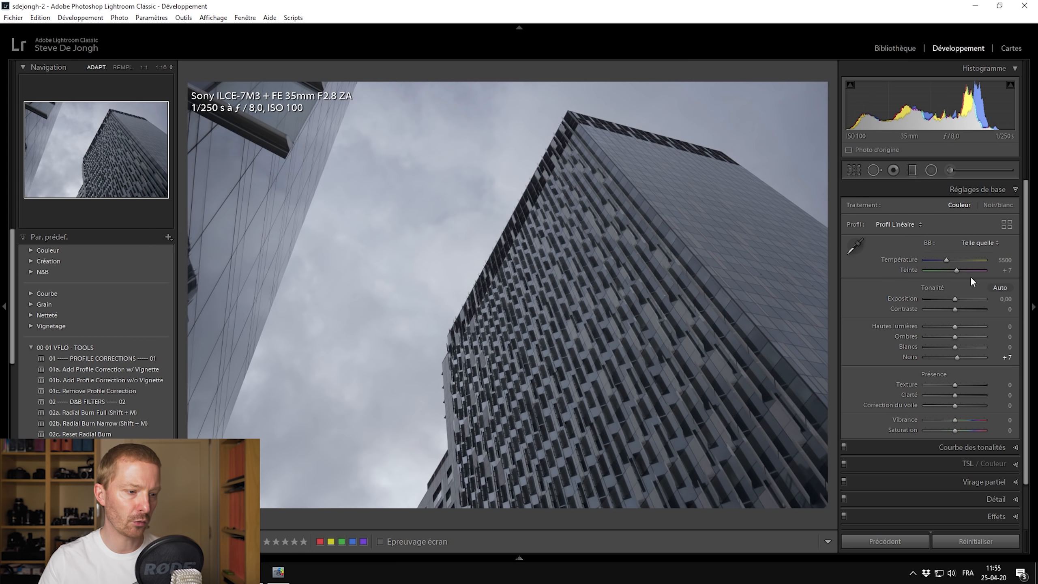
# - Shape an S-shaped RGB point curve with the targeted adjustment tool by darkening the dark façade tones and brightening the sky
pyautogui.click(968, 427)
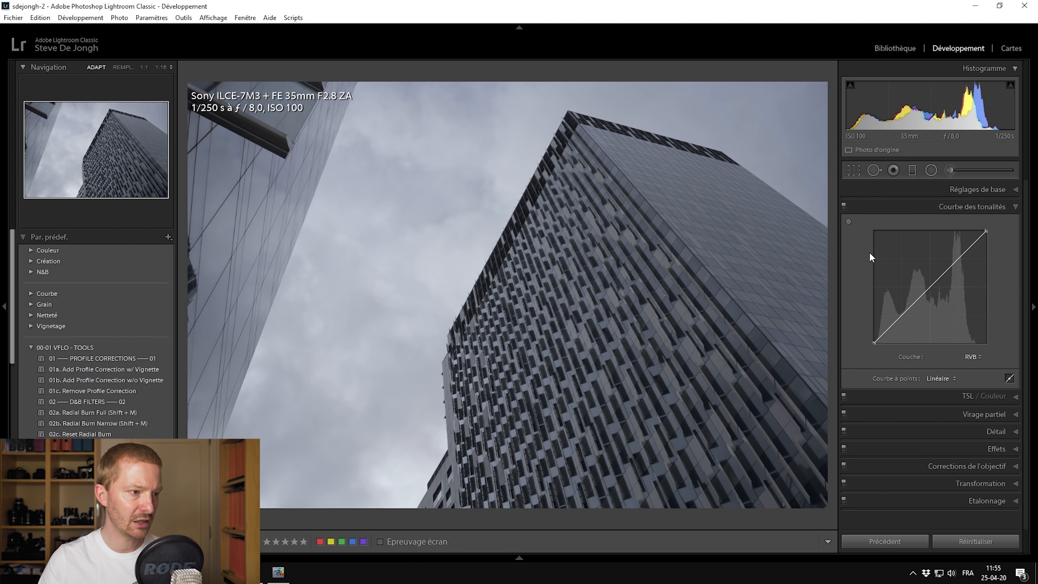
pyautogui.click(849, 221)
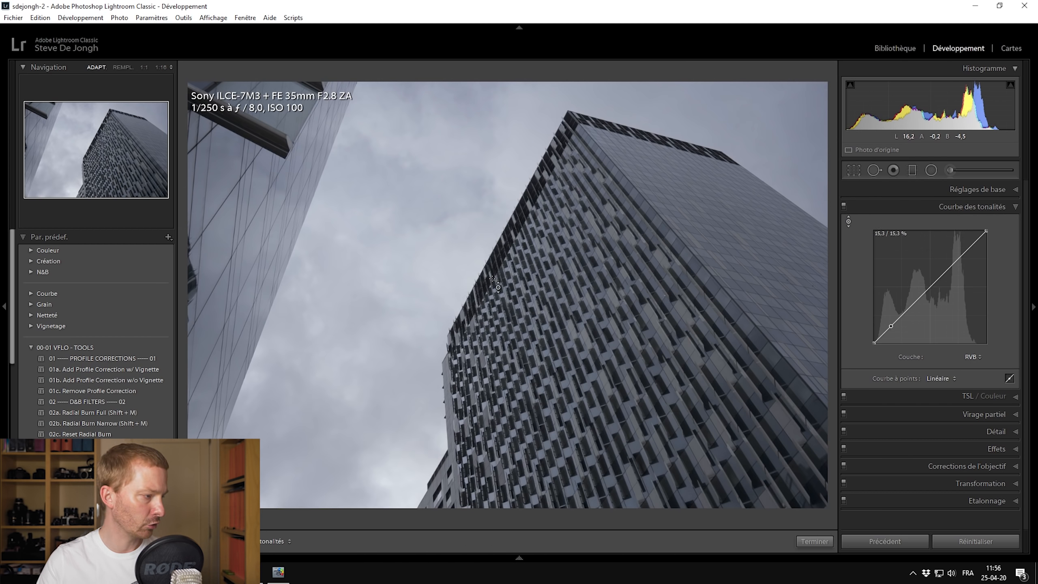
pyautogui.moveTo(499, 253); pyautogui.dragTo(499, 270)
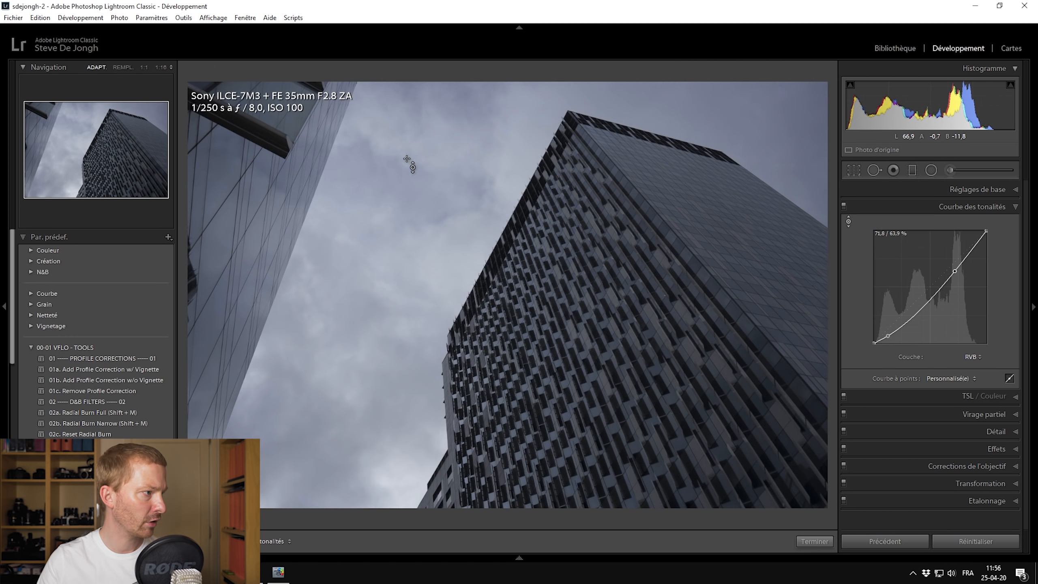
pyautogui.moveTo(416, 246); pyautogui.dragTo(416, 198)
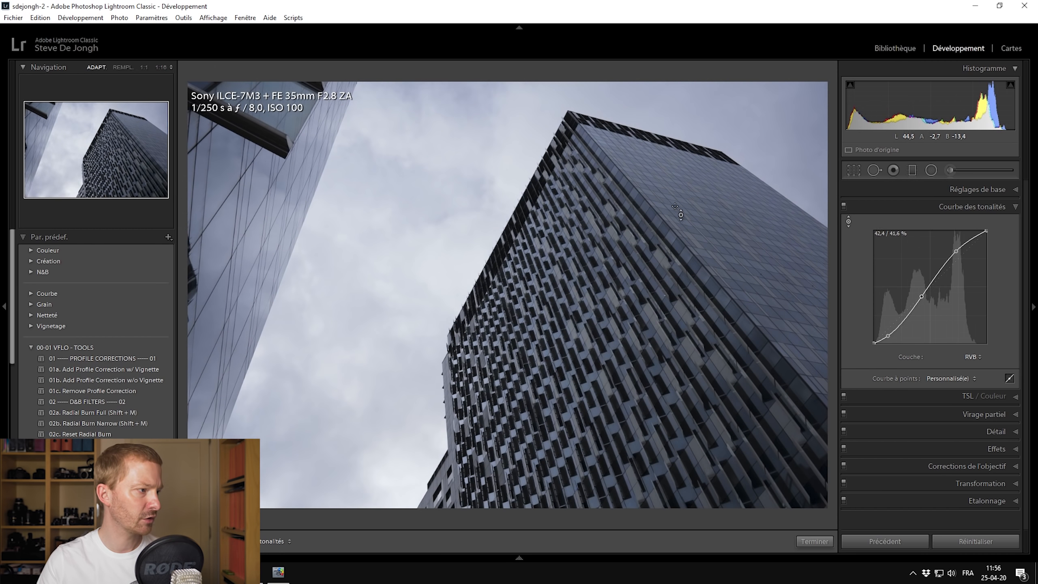
# - In the basic settings, set Hautes lumières to -15 and Clarté to +20
pyautogui.click(977, 189)
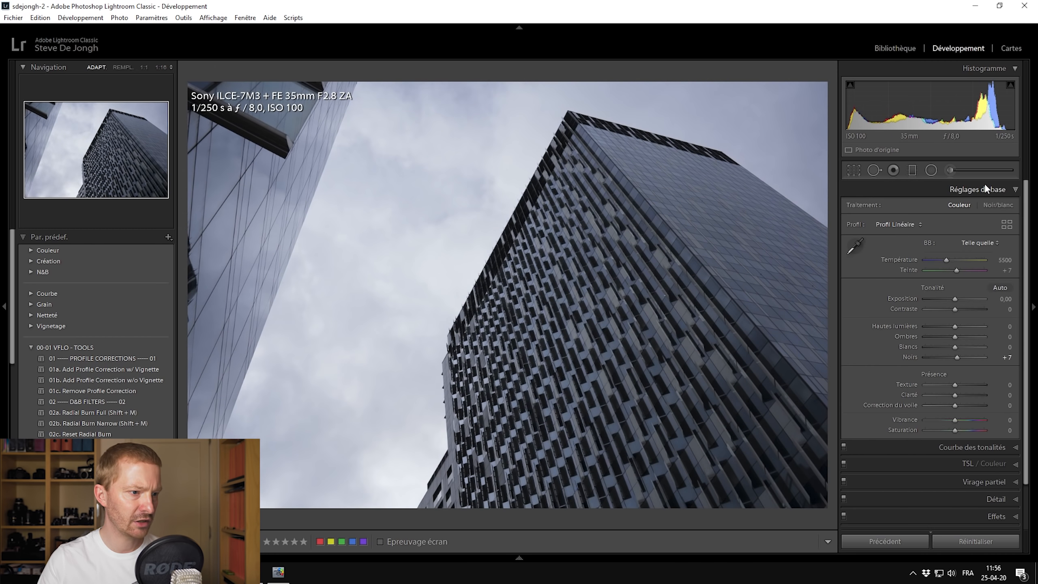
pyautogui.press('Down')
pyautogui.press('Down')
pyautogui.press('Down')
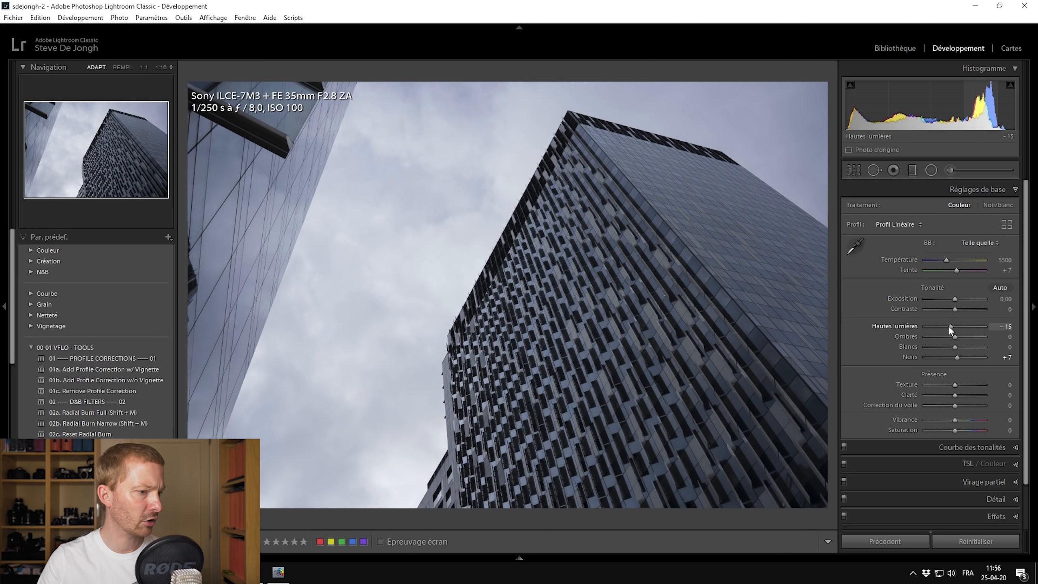
pyautogui.press('Up')
pyautogui.press('Up')
pyautogui.press('Up')
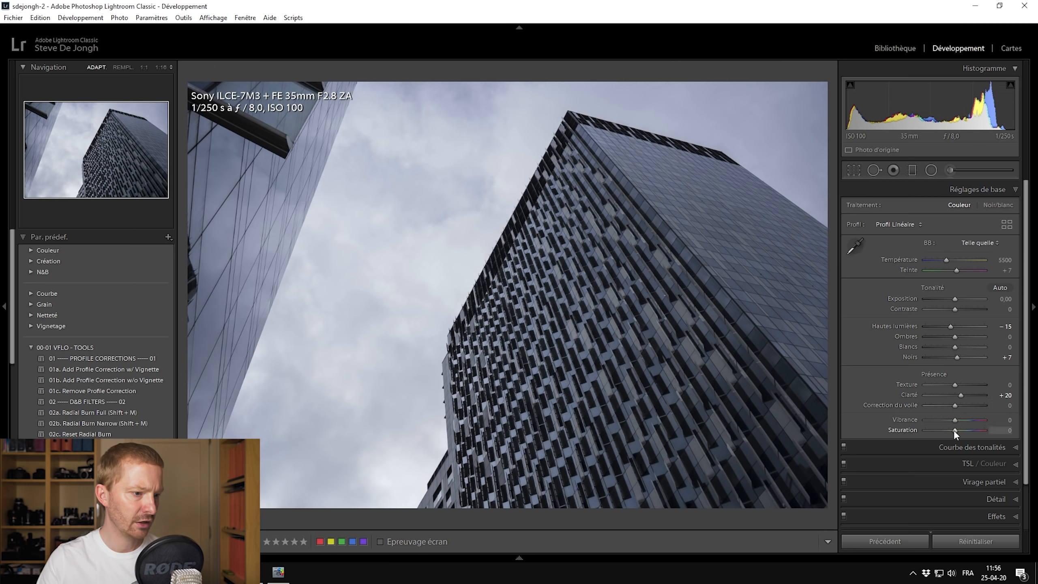
# - Set Saturation to +44, Vibrance to +18 and Exposition to +0,27, comparing the edit with the before view
pyautogui.moveTo(954, 418); pyautogui.dragTo(967, 430)
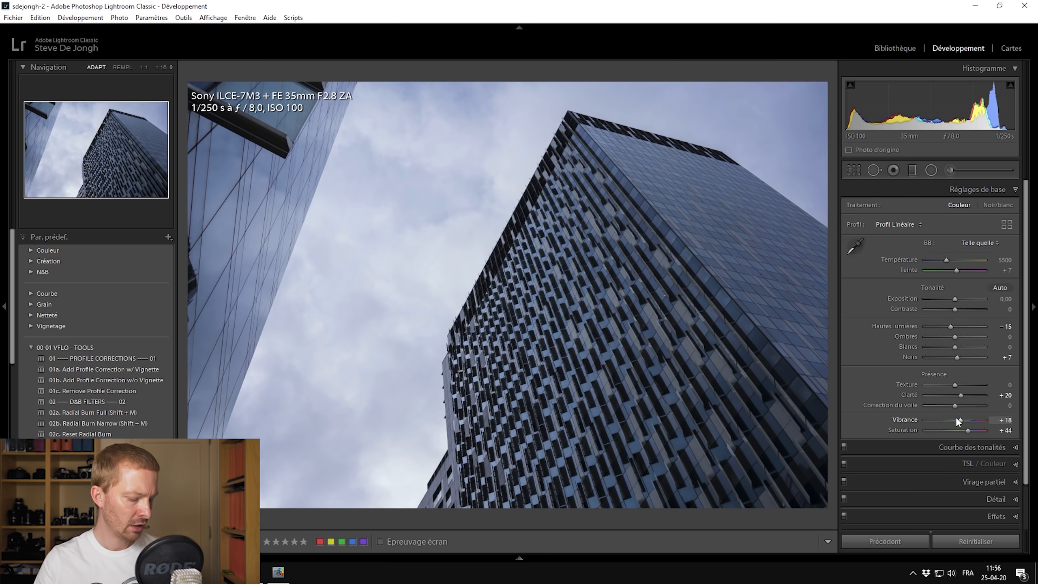
pyautogui.press('\\')
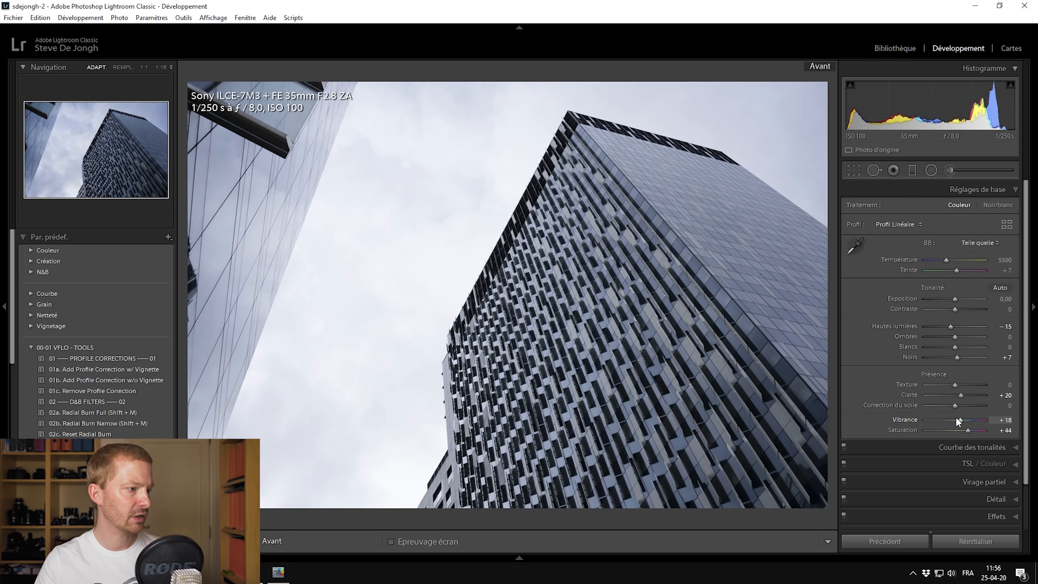
pyautogui.press('\\')
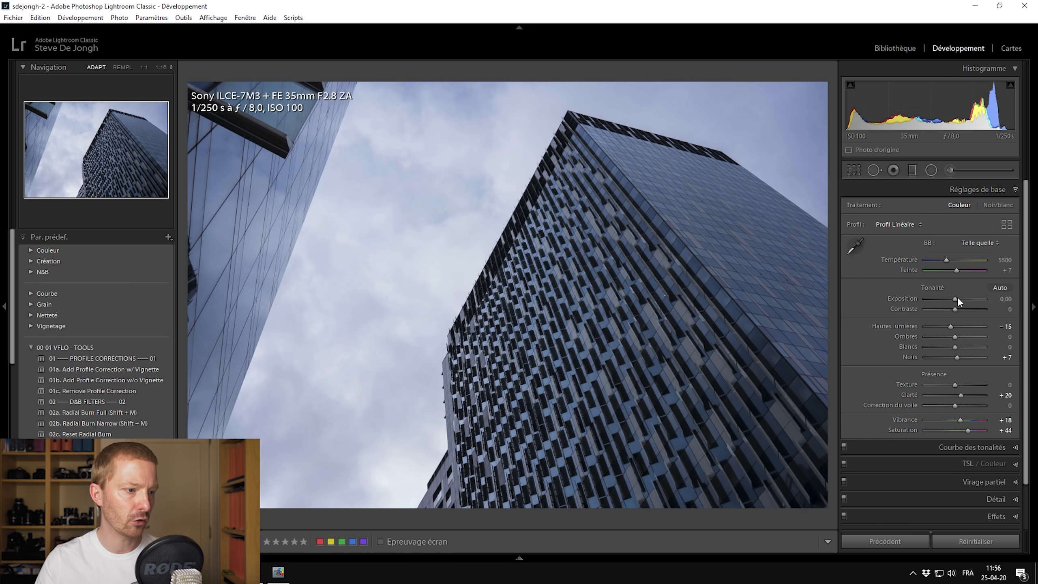
pyautogui.moveTo(957, 299); pyautogui.dragTo(959, 298)
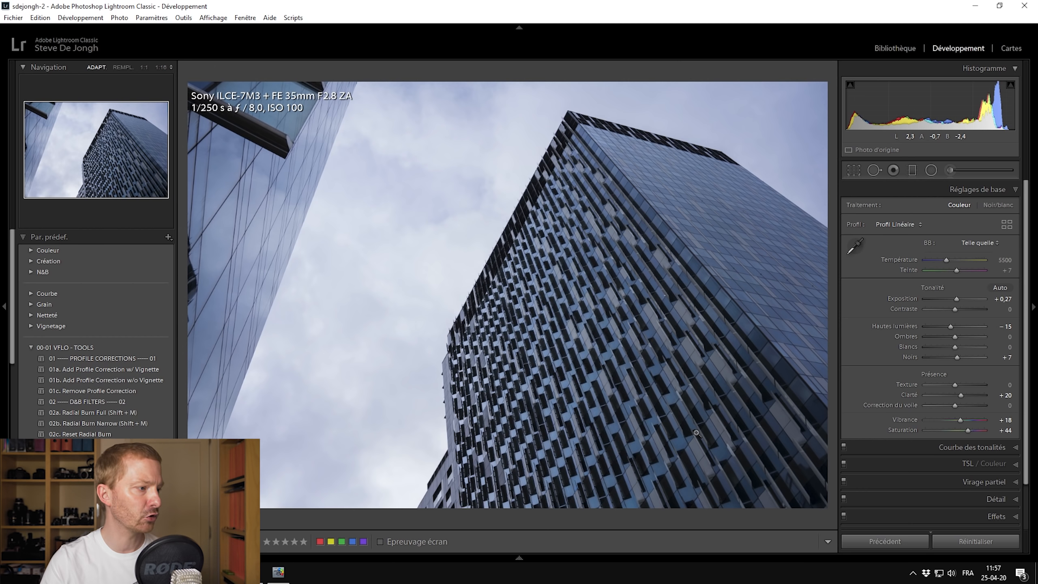
# - Go to the next photo, shot with the Canon EOS 5D Mark III, and view its available profiles without changing the current one
pyautogui.press('Right')
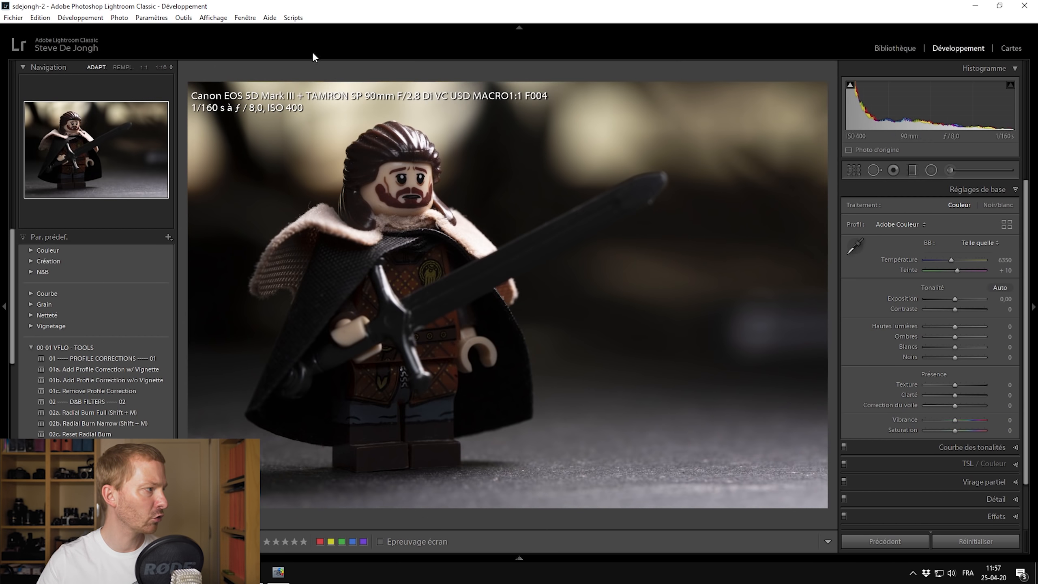
pyautogui.click(914, 225)
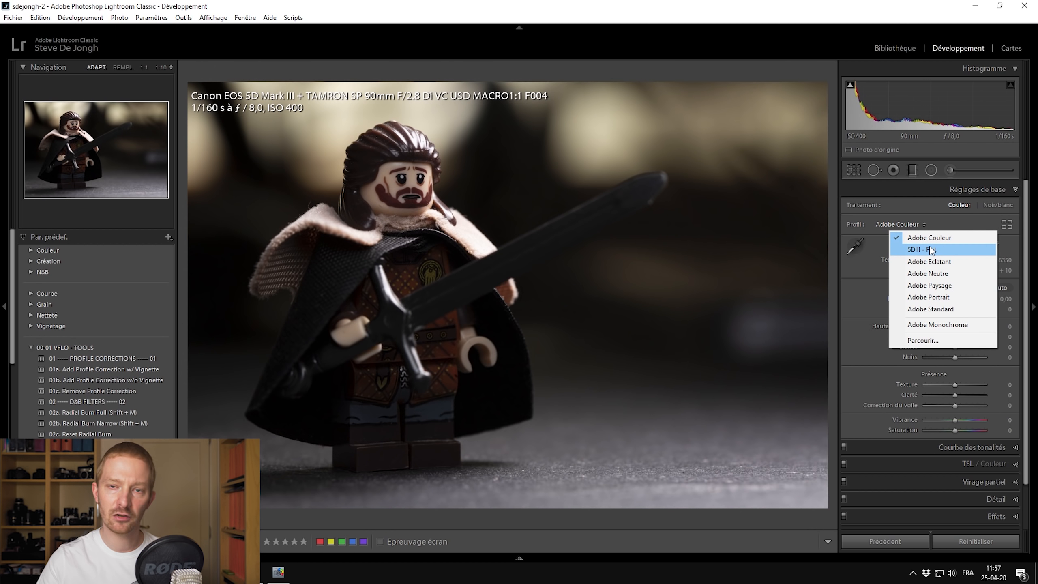
pyautogui.click(926, 207)
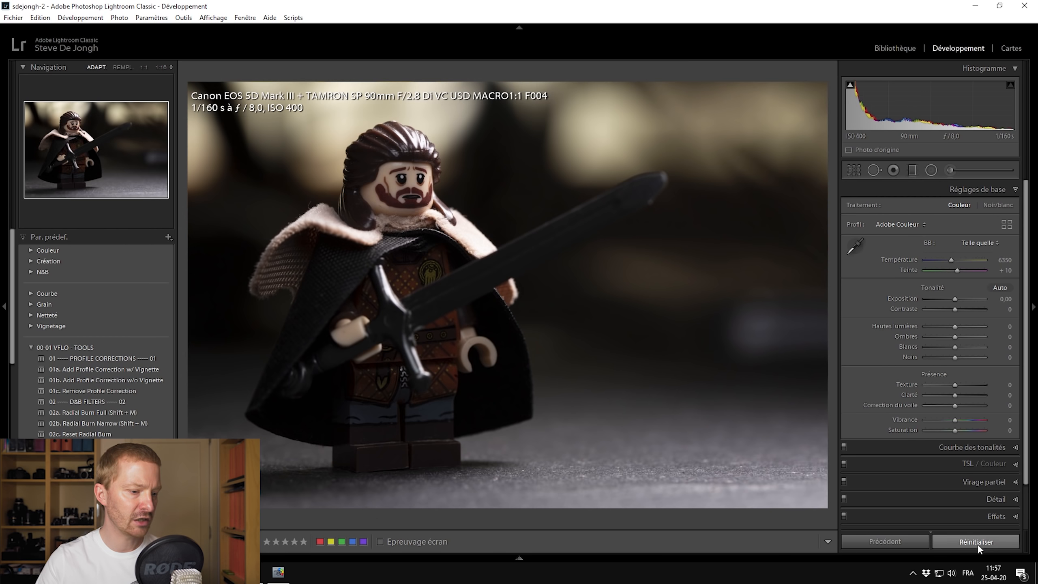
# - Export the Canon figurine photo as a DNG to Bureau and close the Explorer window that opens
pyautogui.rightClick(560, 197)
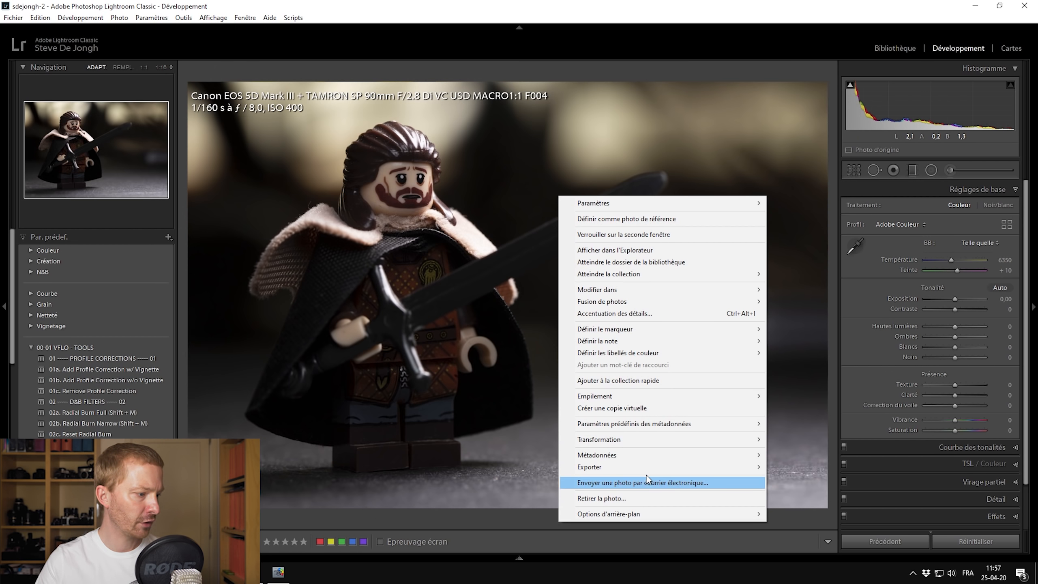
pyautogui.moveTo(670, 467)
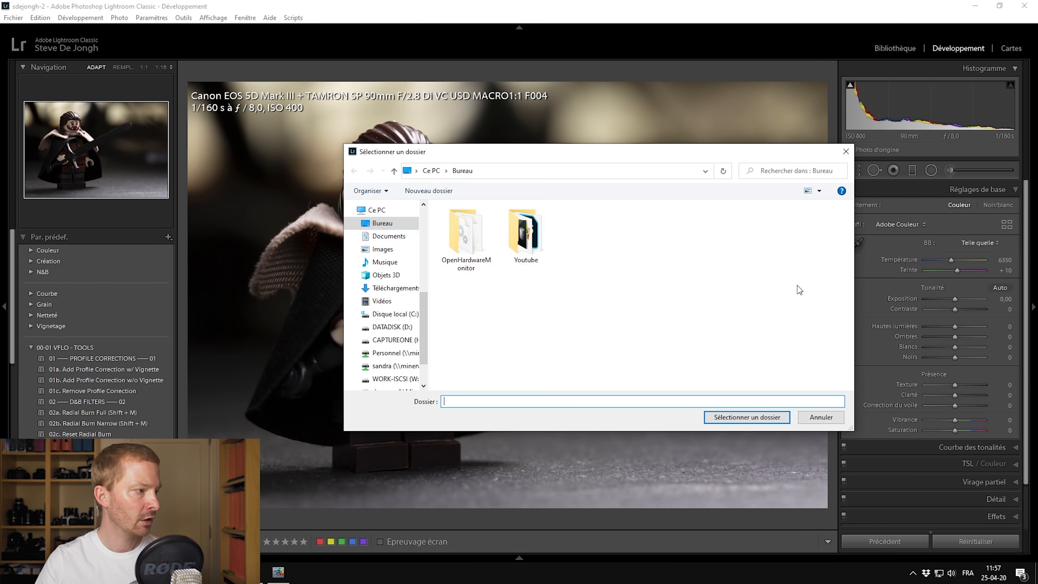
pyautogui.click(732, 415)
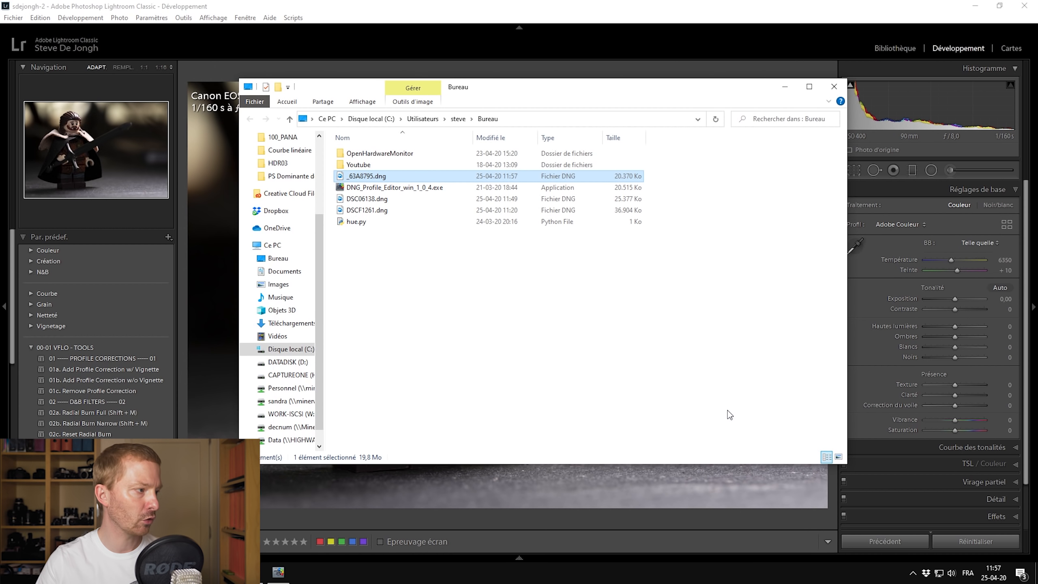
pyautogui.click(833, 87)
# - Minimise Lightroom, move the CameraProfiles window off the desktop icon it covers and launch DNG Profile Editor
pyautogui.click(976, 5)
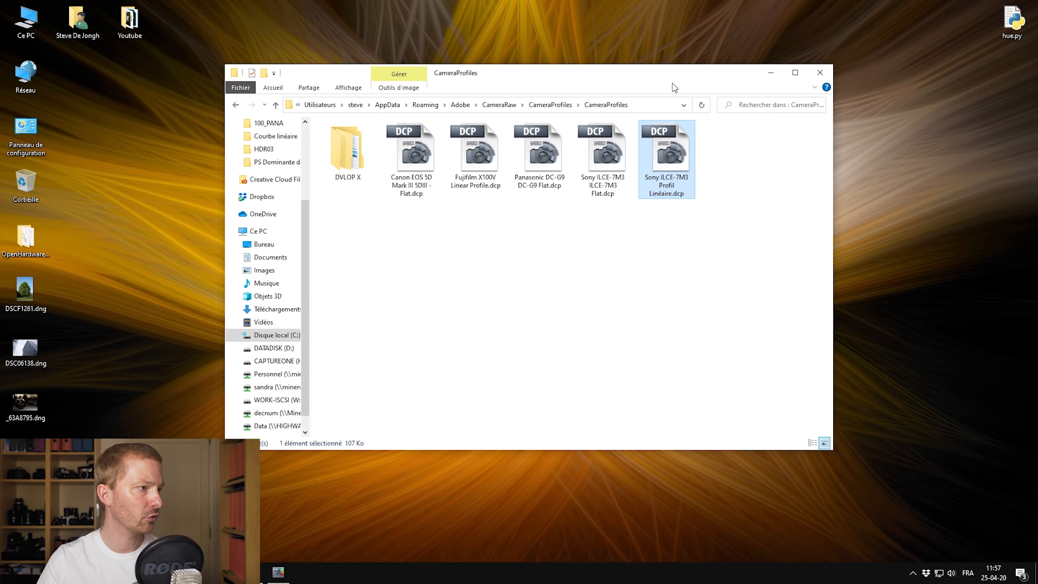
pyautogui.moveTo(672, 83); pyautogui.dragTo(651, 185)
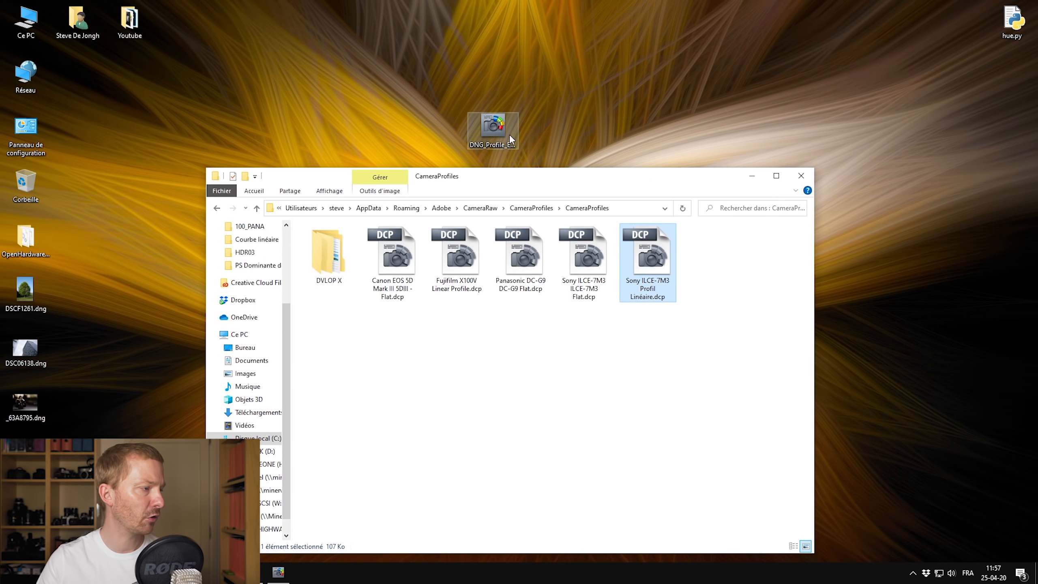
pyautogui.doubleClick(494, 131)
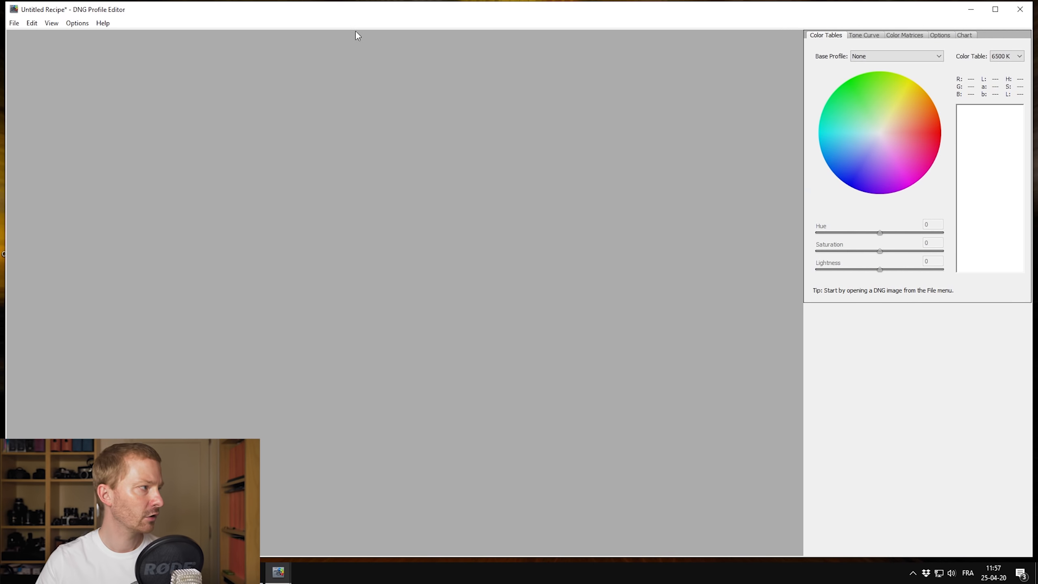
# - Open _63A8795.dng from Bureau and choose Adobe Standard for the Canon EOS 5D Mark III as the base profile
pyautogui.click(15, 24)
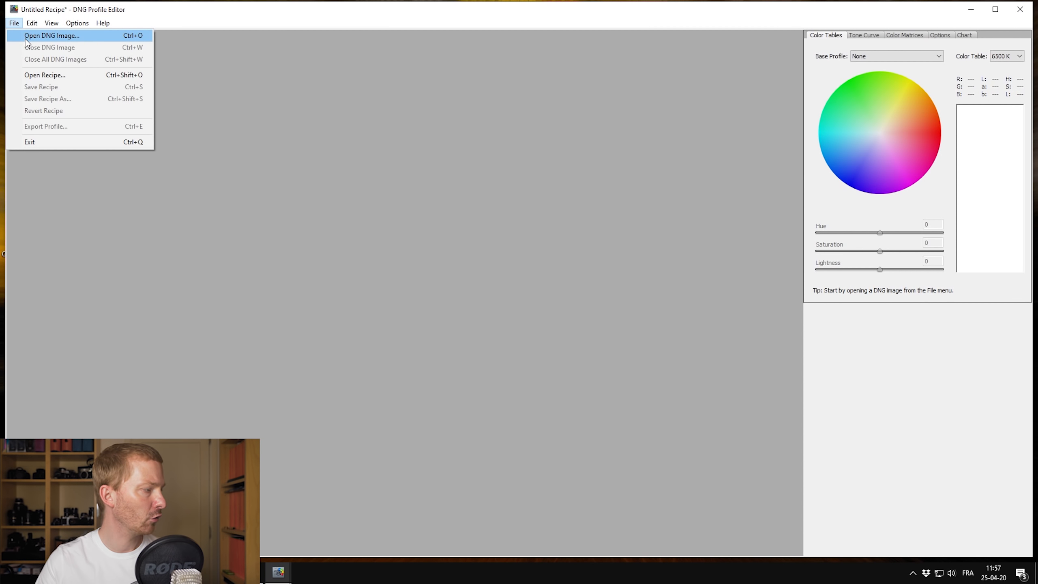
pyautogui.click(25, 38)
pyautogui.click(511, 158)
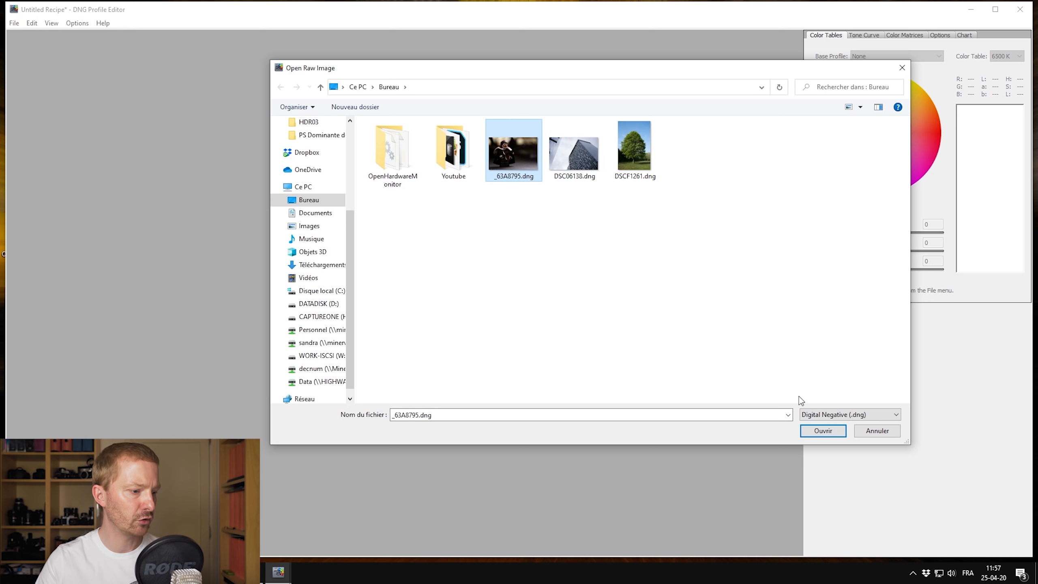
pyautogui.click(831, 433)
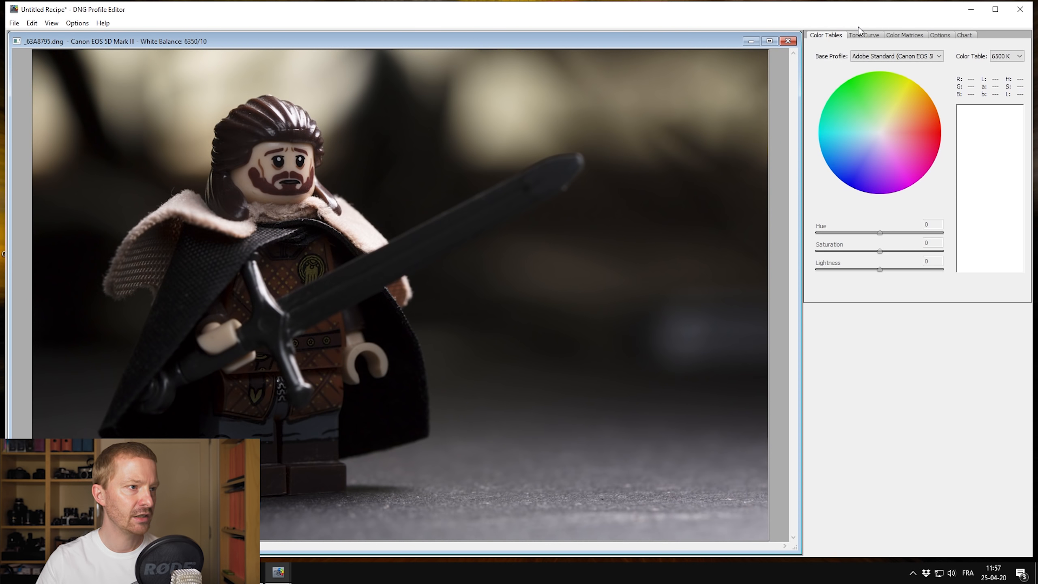
pyautogui.click(864, 58)
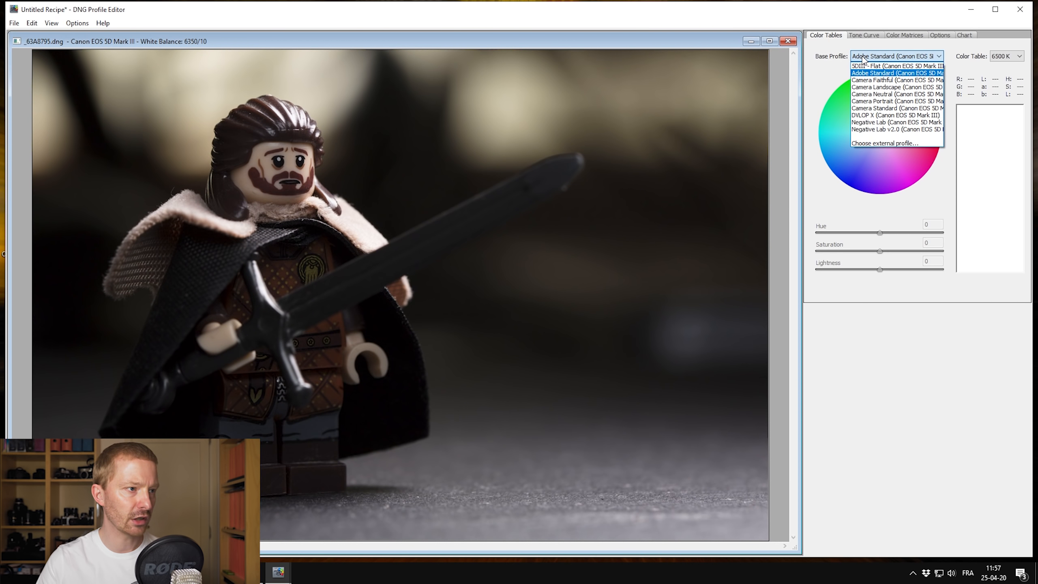
pyautogui.click(877, 74)
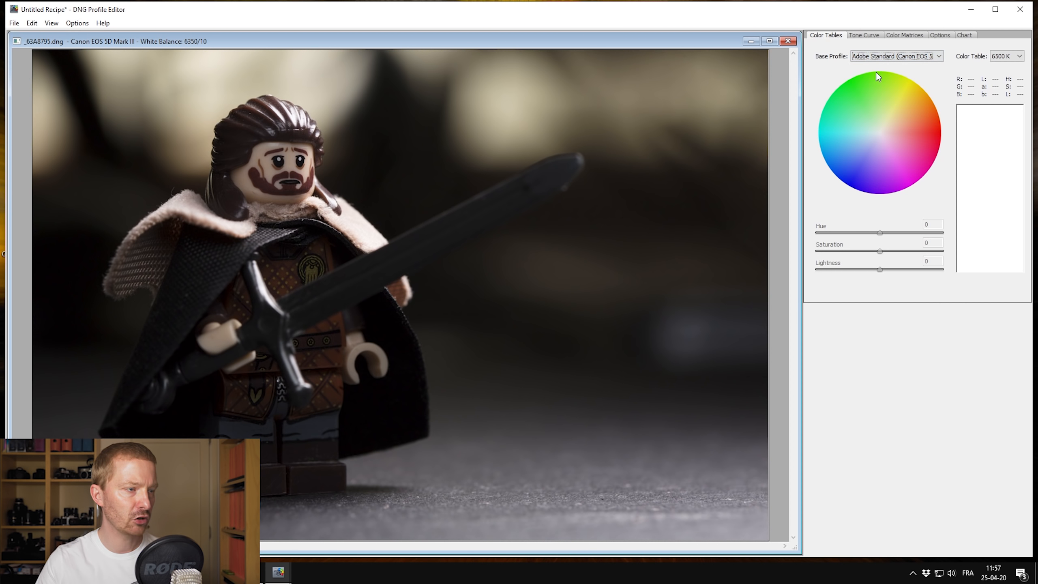
# - Show the base tone curve for the Canon EOS 5D Mark III photo and set the base tone curve to Linear
pyautogui.click(857, 35)
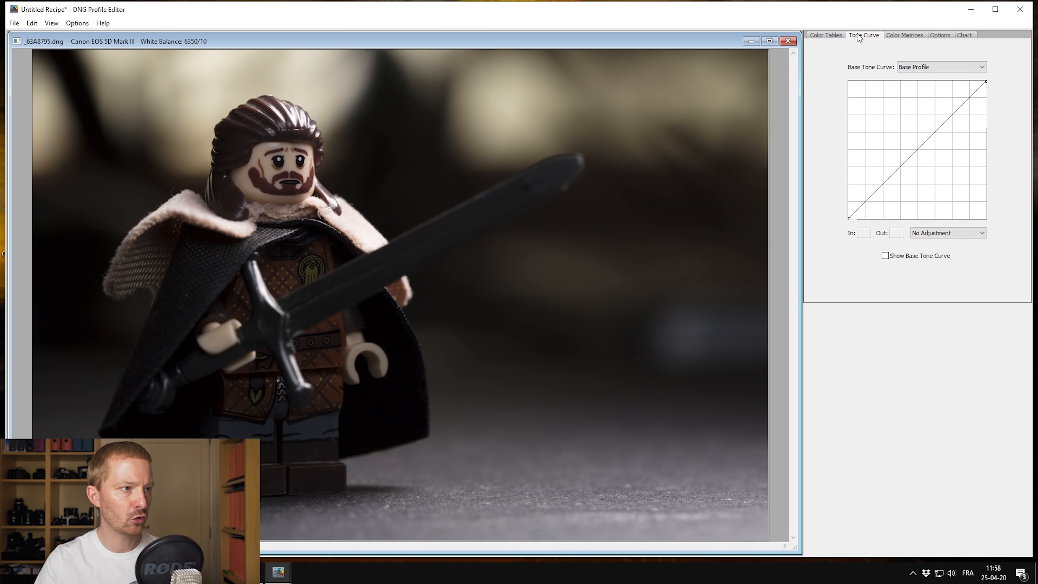
pyautogui.click(903, 255)
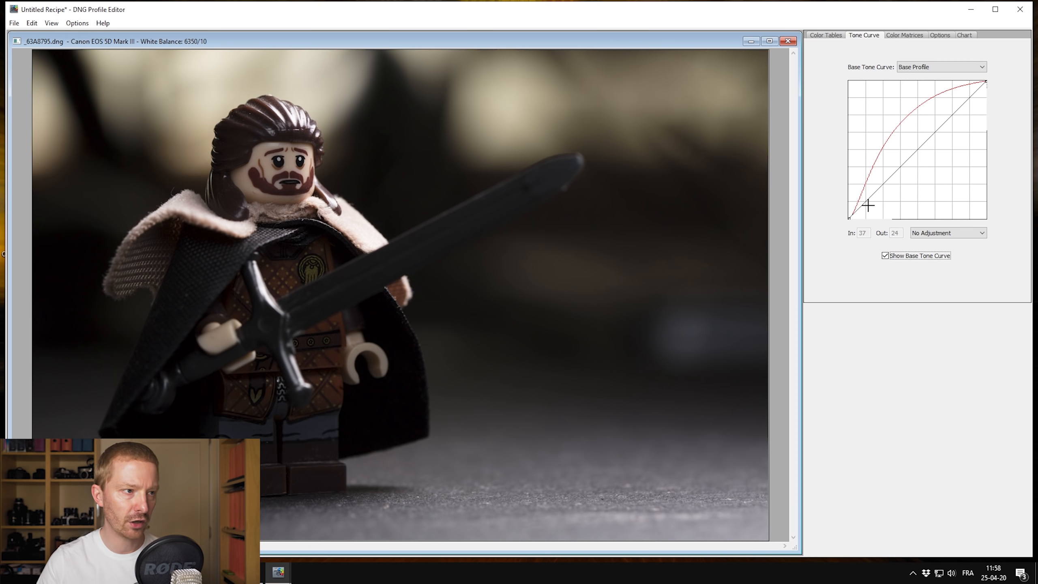
pyautogui.click(942, 68)
pyautogui.click(932, 90)
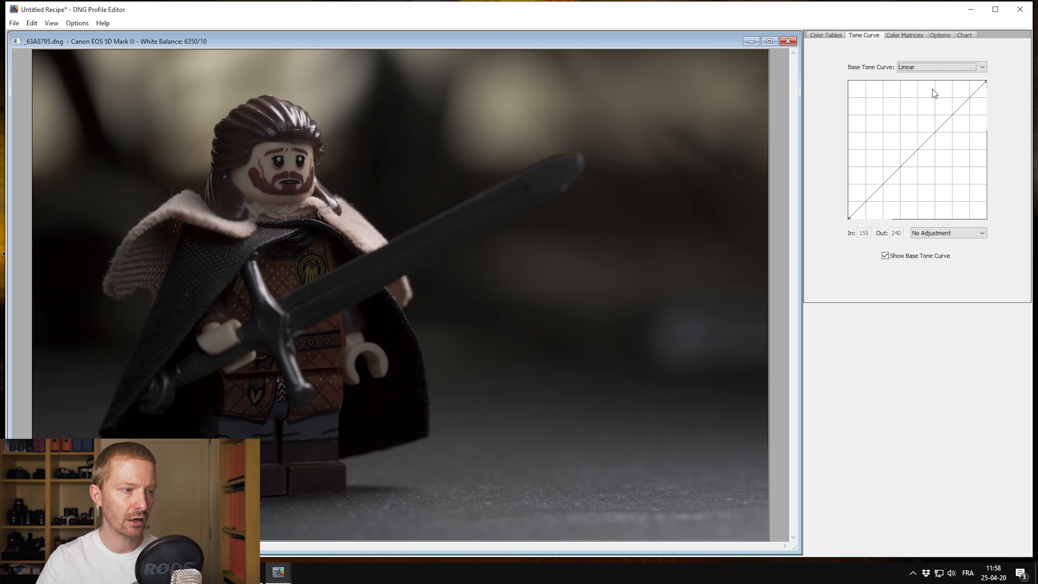
# - Name the profile "Profil Linéaire" and export it to Bureau as Canon EOS 5D Mark III Profil Linéaire.dcp
pyautogui.click(941, 36)
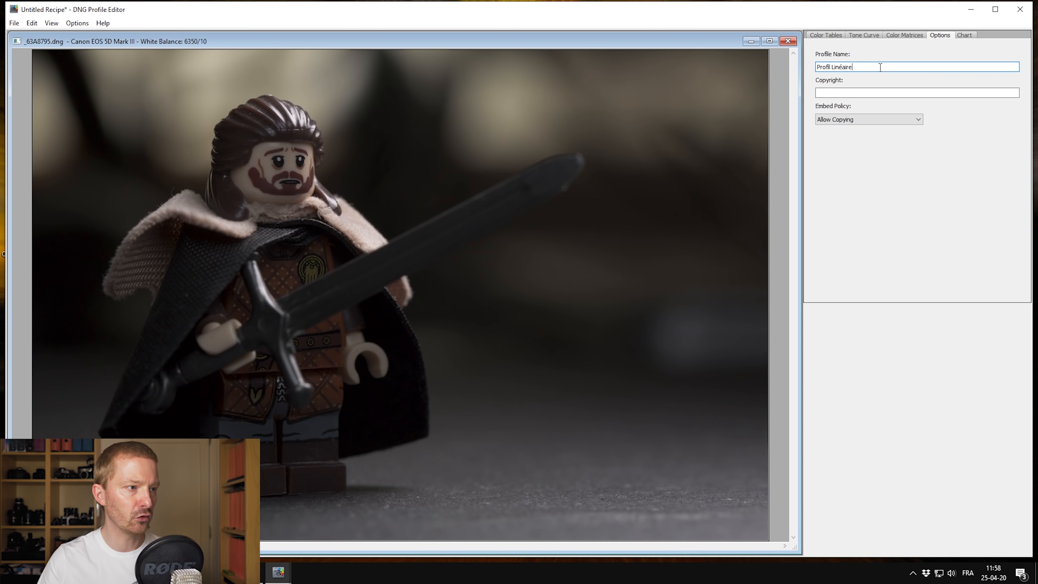
pyautogui.click(15, 24)
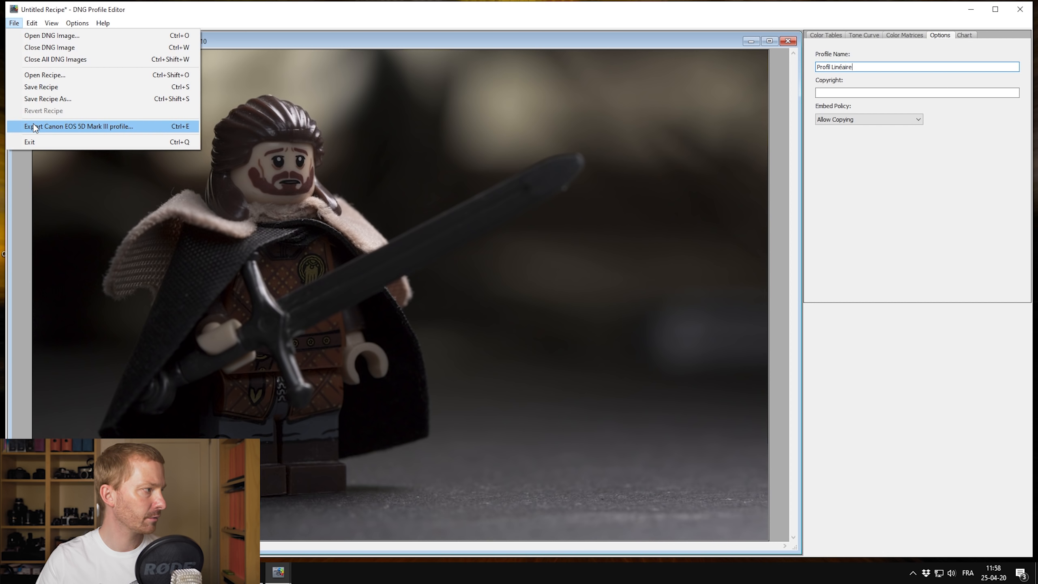
pyautogui.click(35, 127)
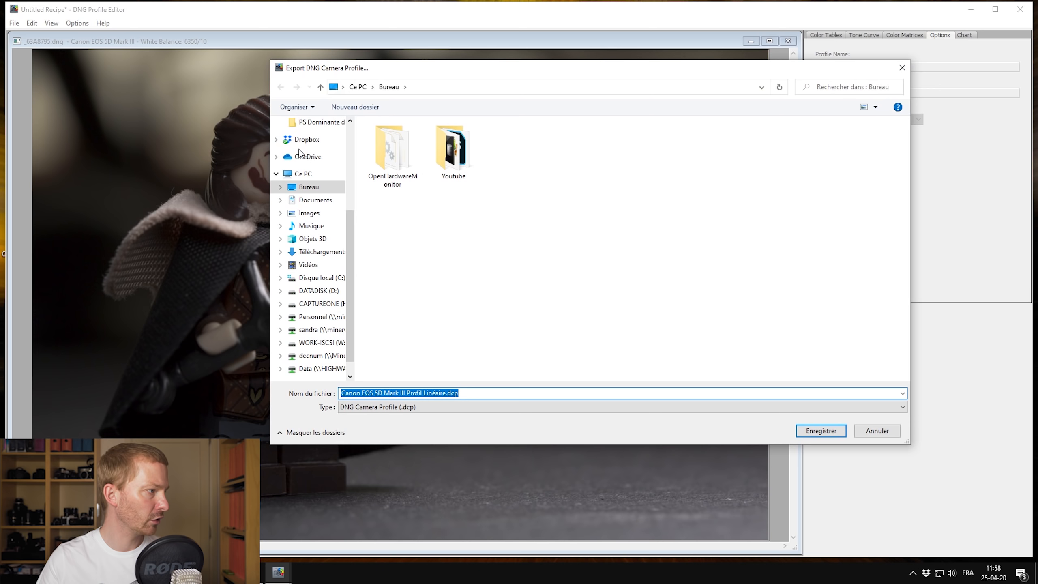
pyautogui.click(821, 429)
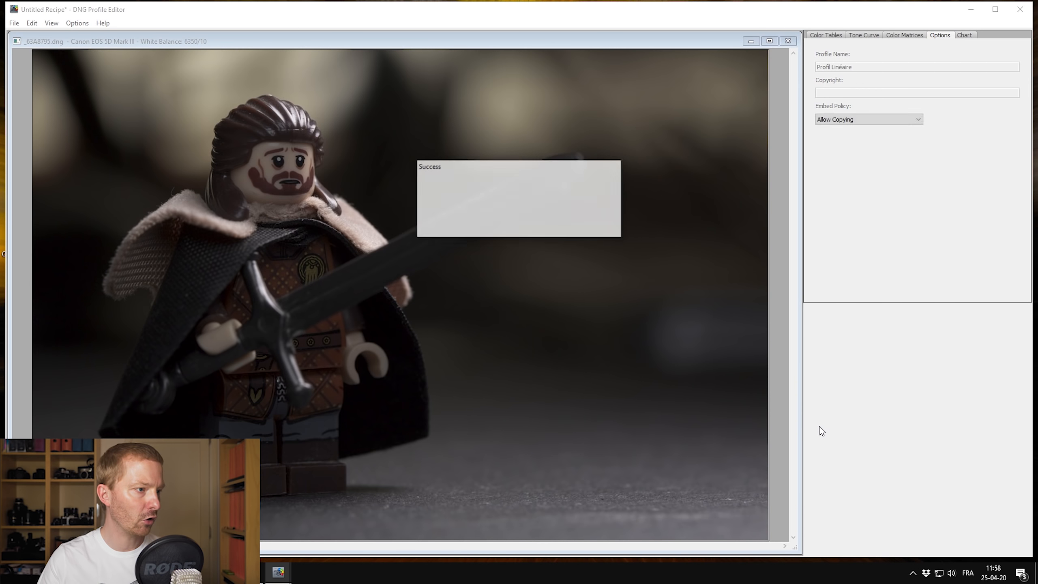
pyautogui.click(523, 226)
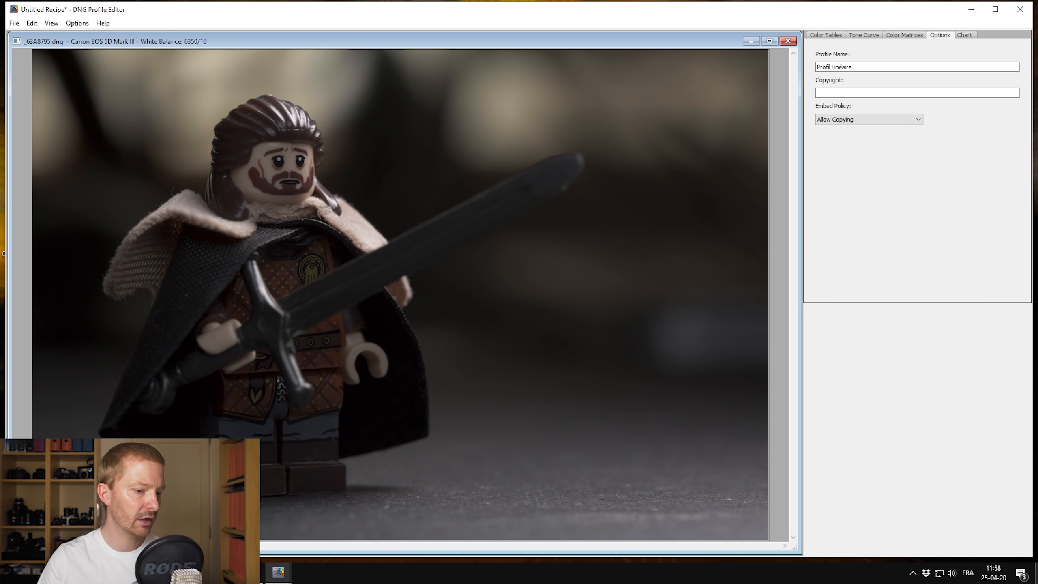
# - Show the desktop and move Canon EOS 5D Mark III Profil Linéaire.dcp from there into the CameraProfiles folder
pyautogui.click(1037, 574)
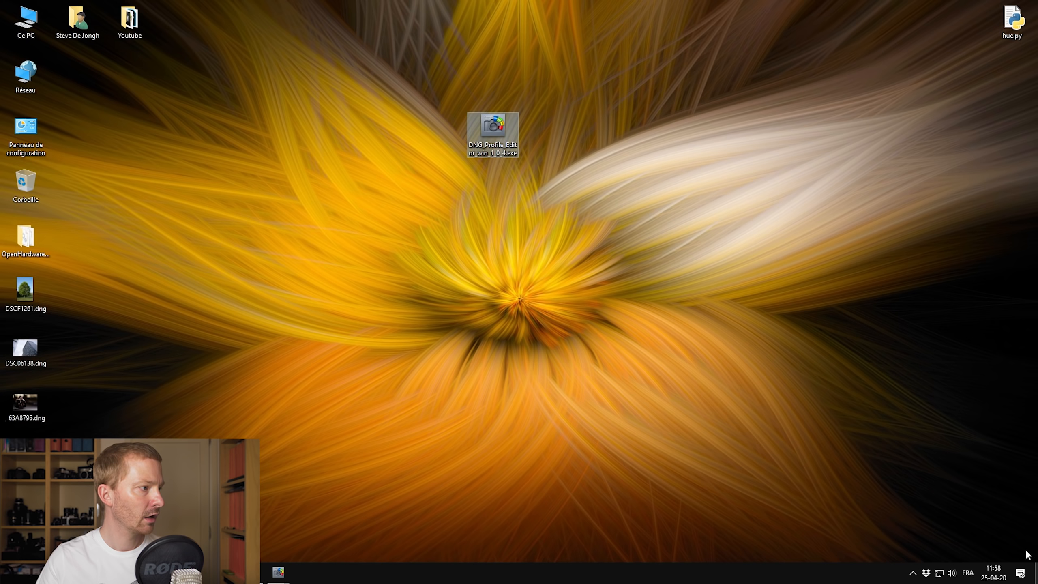
pyautogui.moveTo(26, 458); pyautogui.dragTo(661, 147)
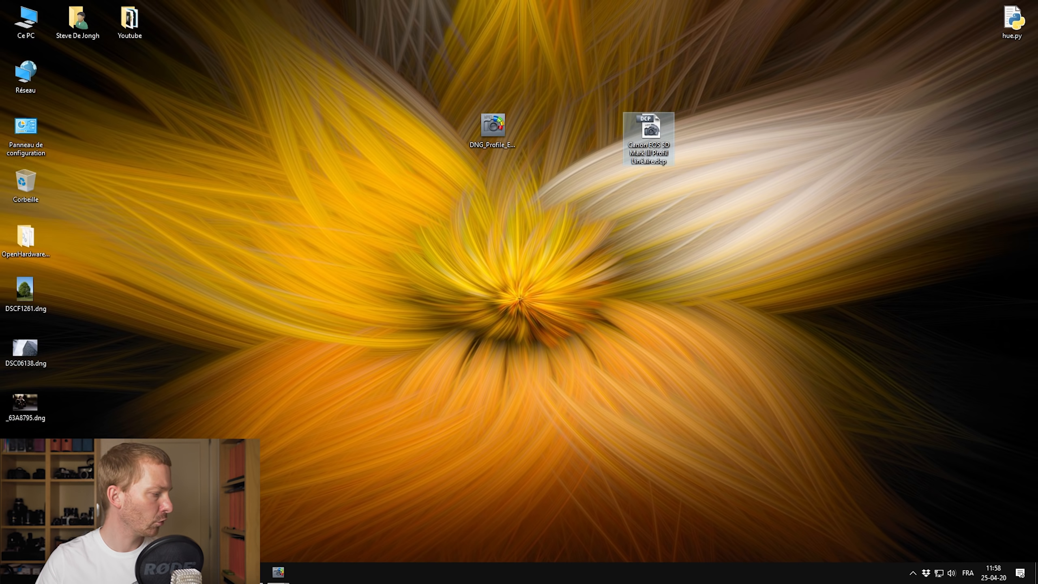
pyautogui.click(252, 572)
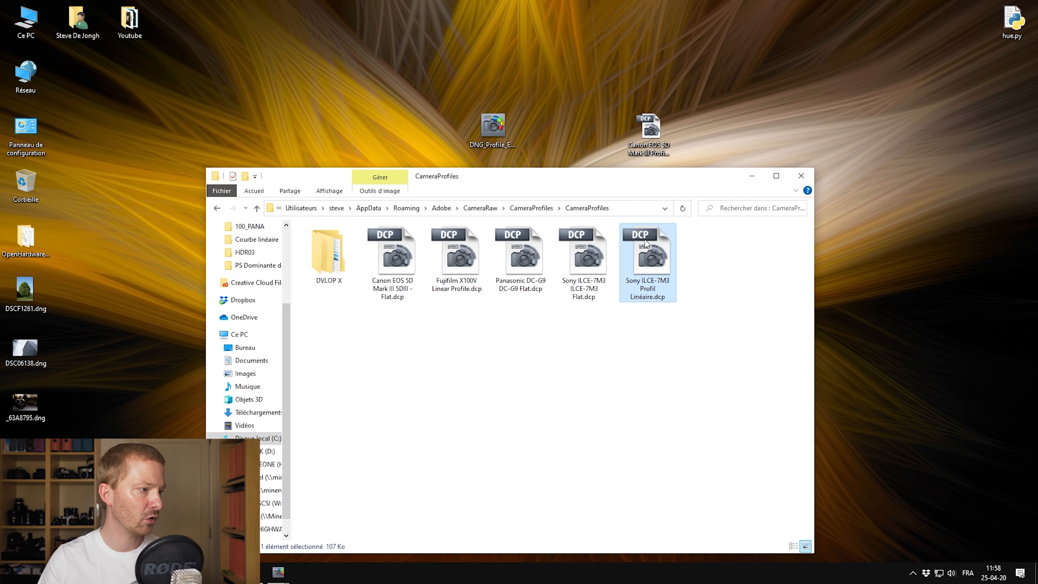
pyautogui.moveTo(649, 137); pyautogui.dragTo(714, 266)
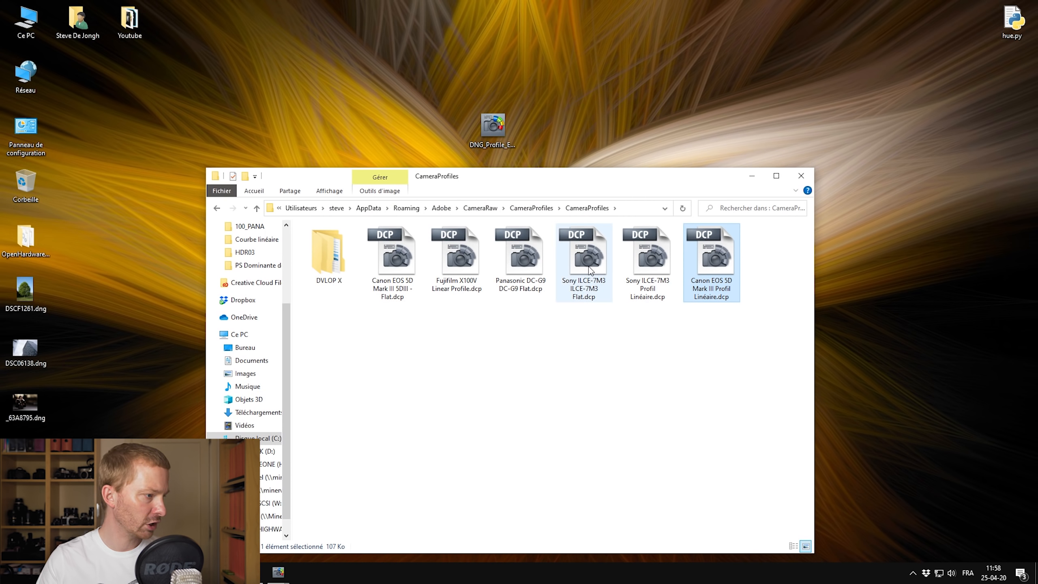
# - Delete the old Canon EOS 5D Mark III 5DIII - Flat.dcp and Sony ILCE-7M3 ILCE-7M3 Flat.dcp profiles from the CameraProfiles folder
pyautogui.click(394, 255)
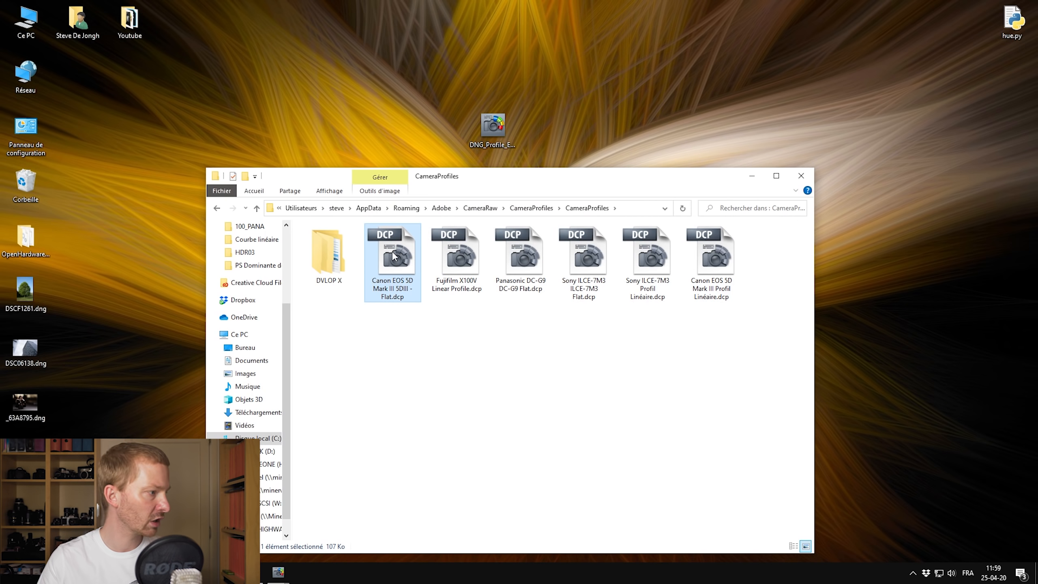
pyautogui.press('Delete')
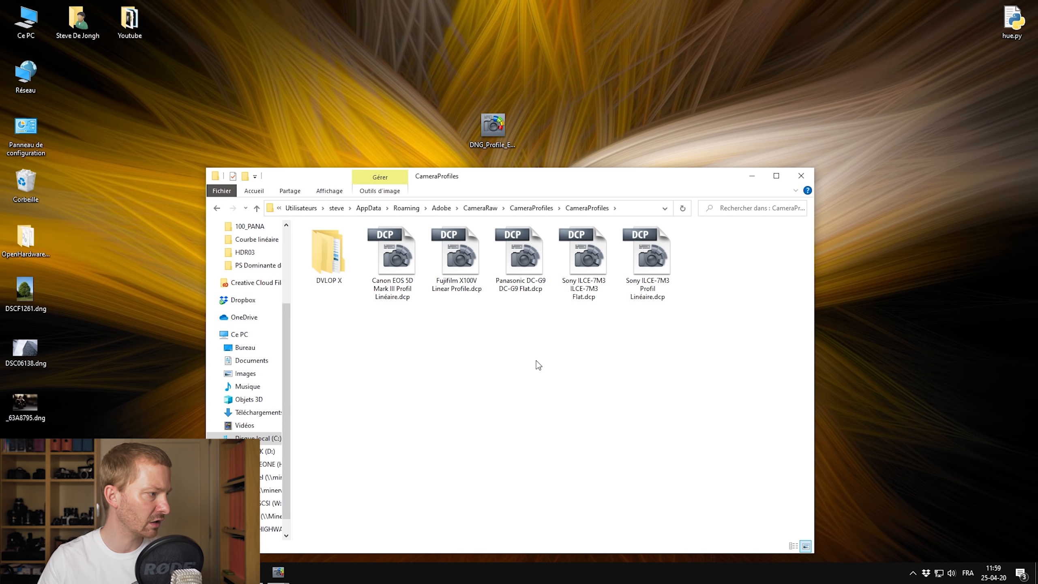
pyautogui.click(585, 261)
pyautogui.press('Delete')
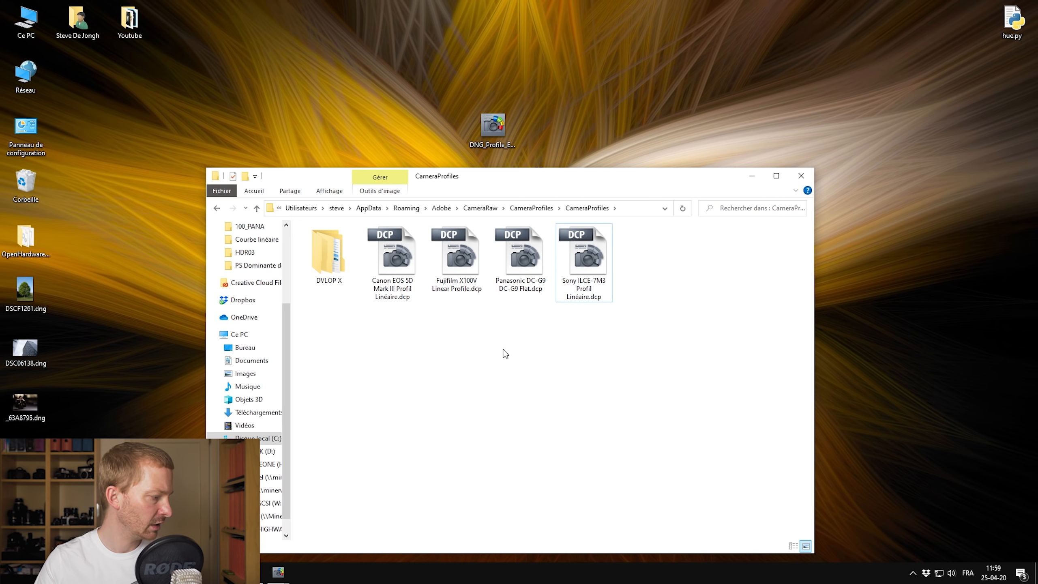
# - Switch to Lightroom Classic, quit it and launch it again to load the new profile
pyautogui.click(253, 572)
pyautogui.click(1025, 5)
pyautogui.click(623, 336)
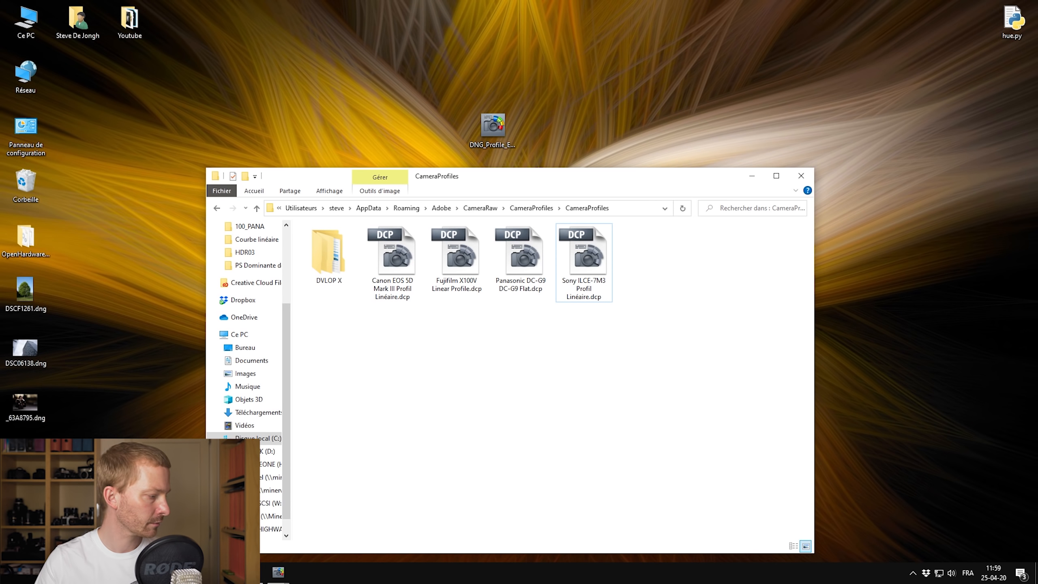
pyautogui.click(246, 573)
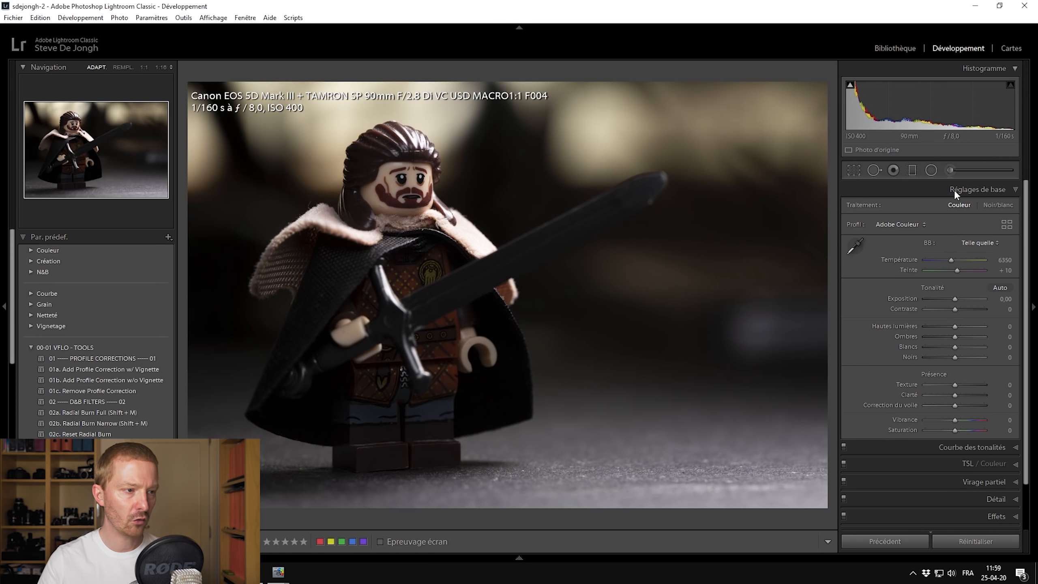
# - Apply the Profil Linéaire profile from the Profils group to the Canon figurine photo
pyautogui.click(1006, 224)
pyautogui.click(856, 359)
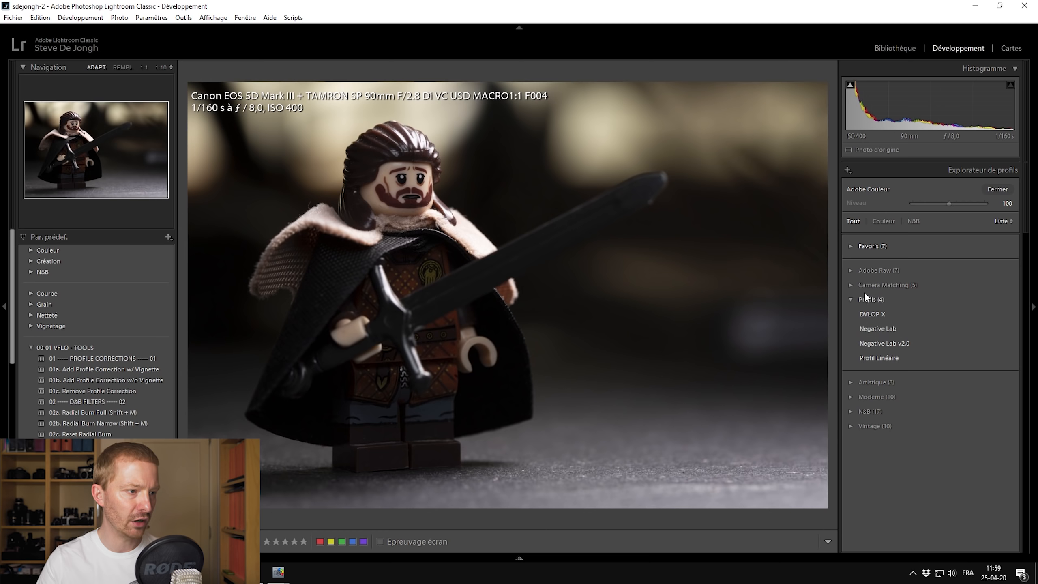
pyautogui.click(878, 353)
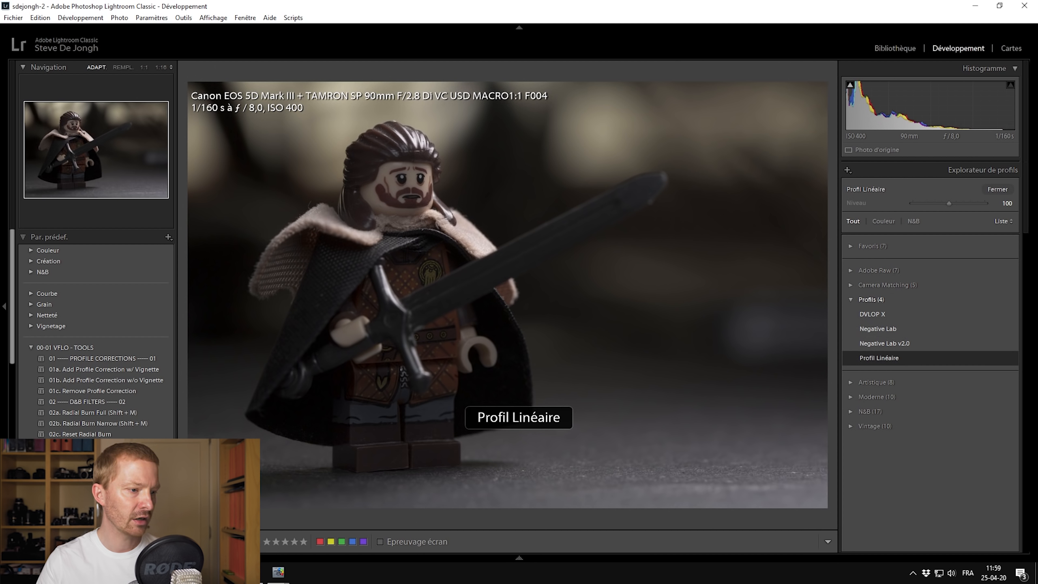